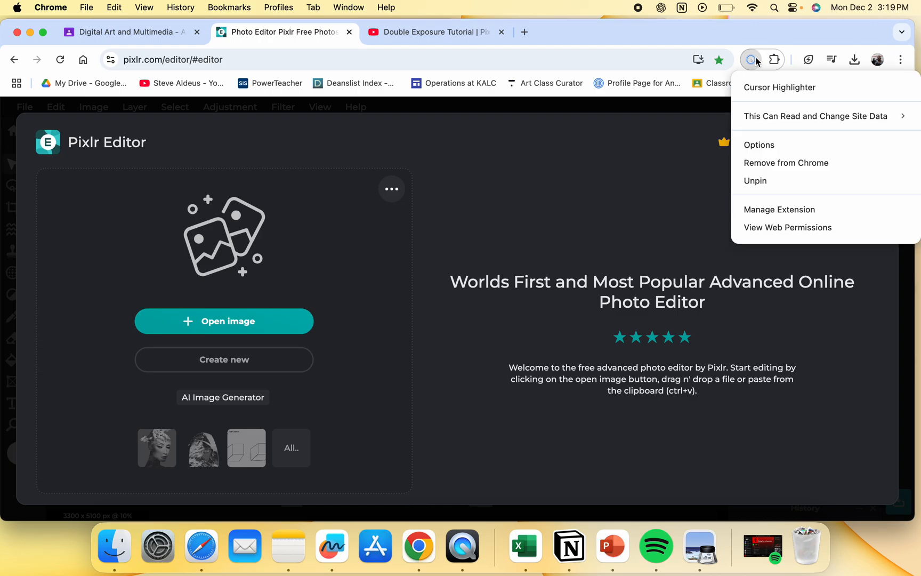
Look over the portrait, mountain, cloud and bird practice images attached to the "Updated Practice Version" post in Google Classroom
left_click(613, 195)
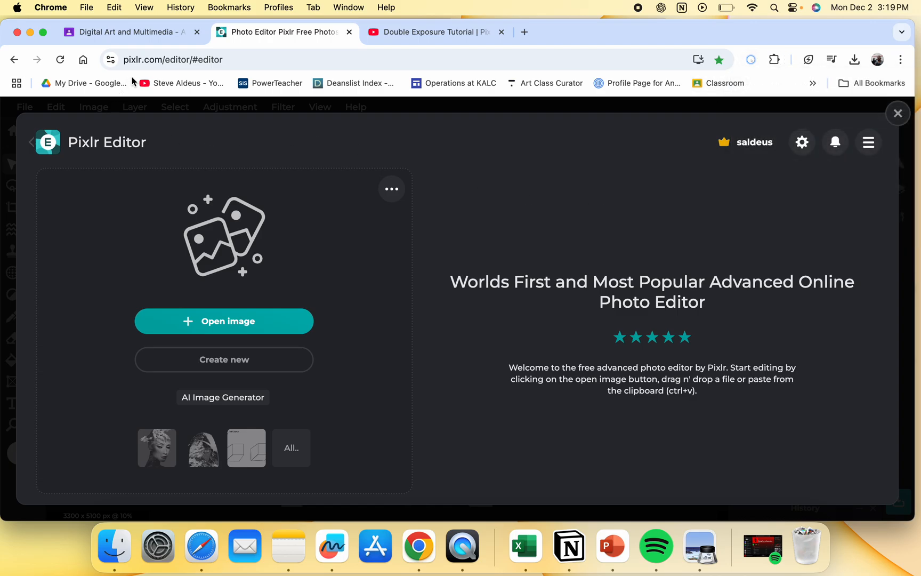
left_click(142, 33)
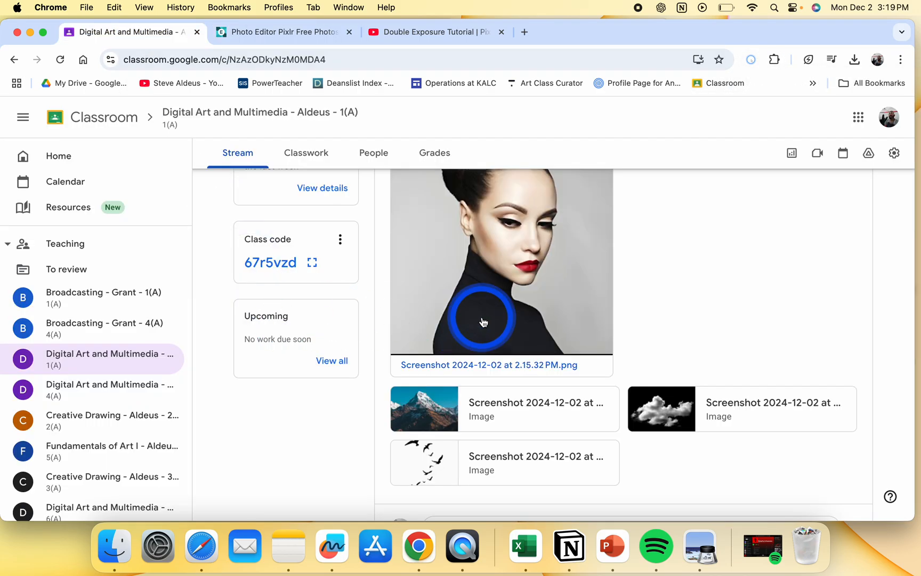
scroll(483, 321, "up", 10)
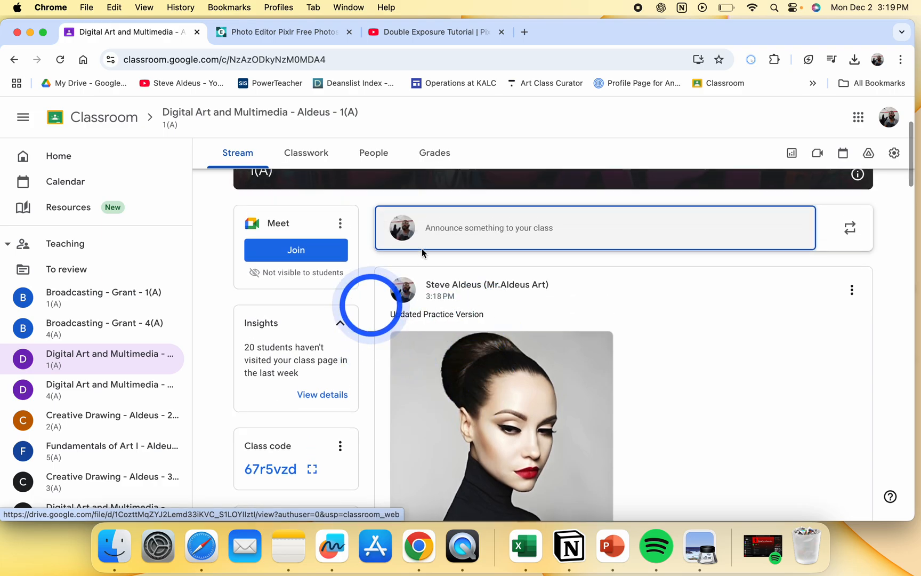
scroll(464, 384, "down", 3)
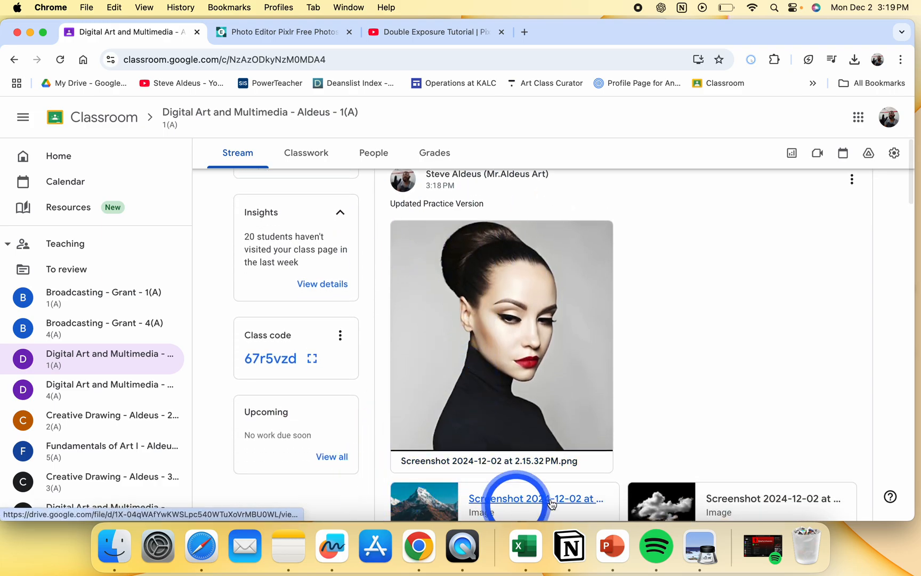
scroll(539, 341, "down", 3)
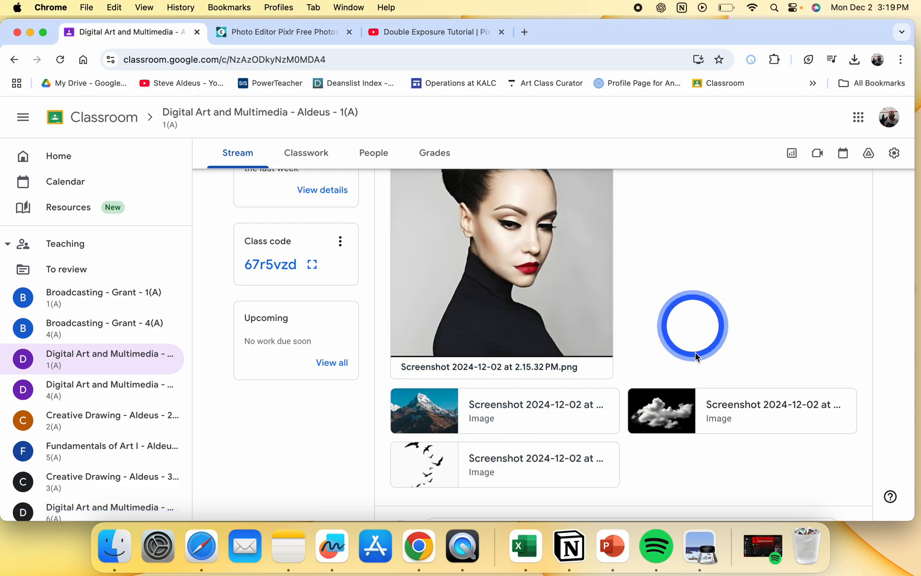
Switch to the YouTube Double Exposure Tutorial and rewind it to the introduction, about 0:05
left_click(468, 36)
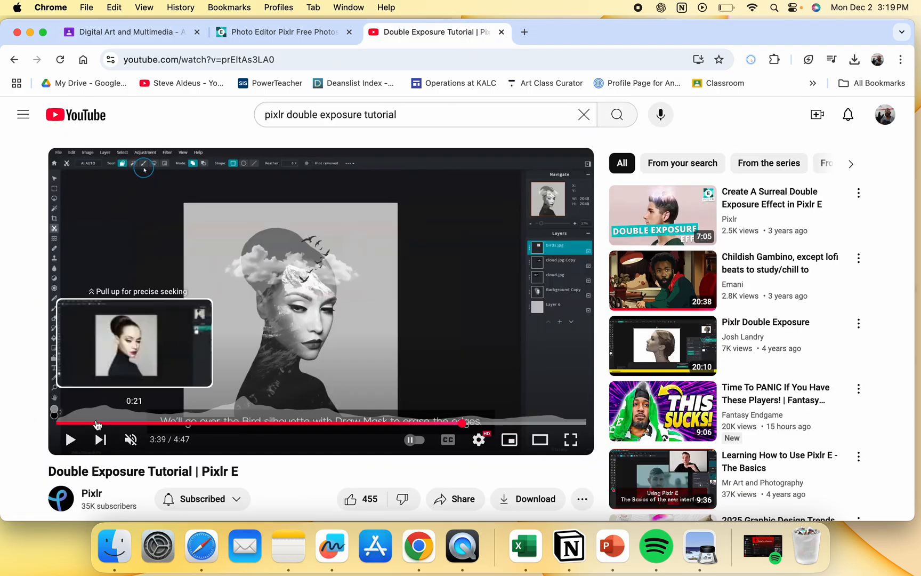
left_click(66, 423)
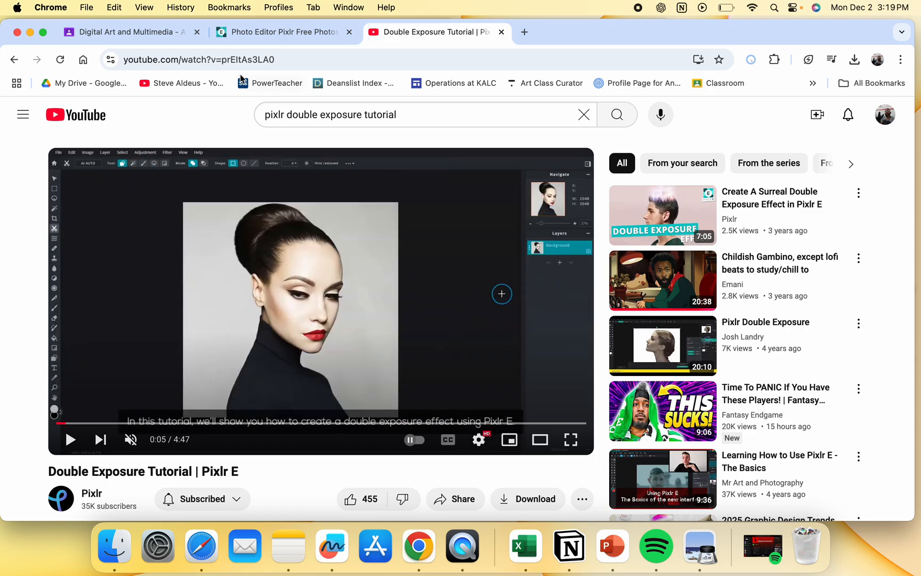
Switch to Pixlr Editor and start a new document from the Tabloid 11 x 17 in print preset
left_click(288, 32)
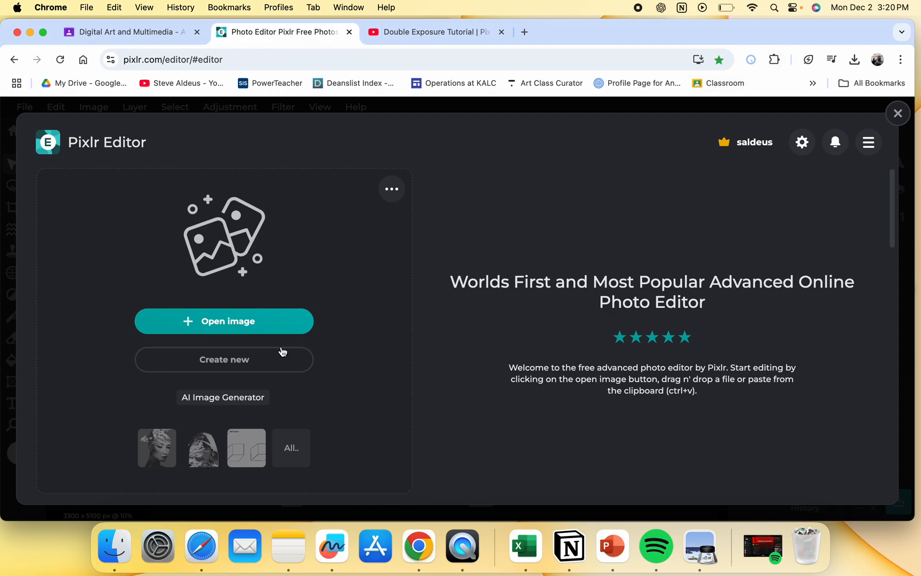
left_click(212, 367)
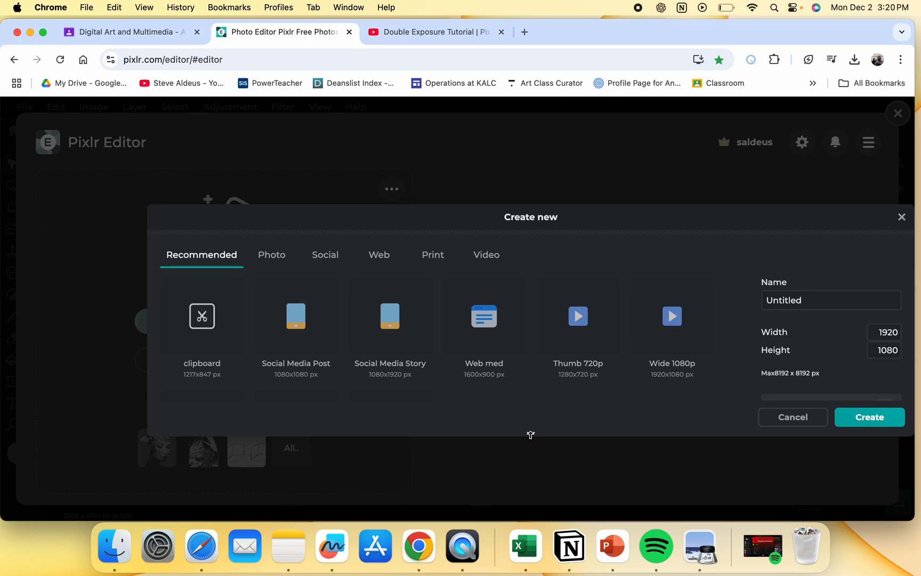
left_click_drag(530, 434, 533, 516)
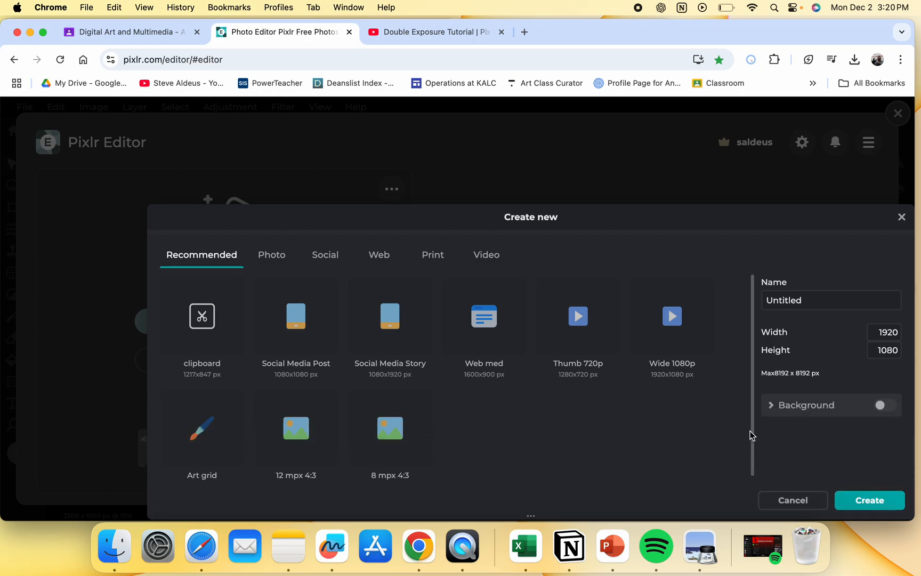
left_click(437, 259)
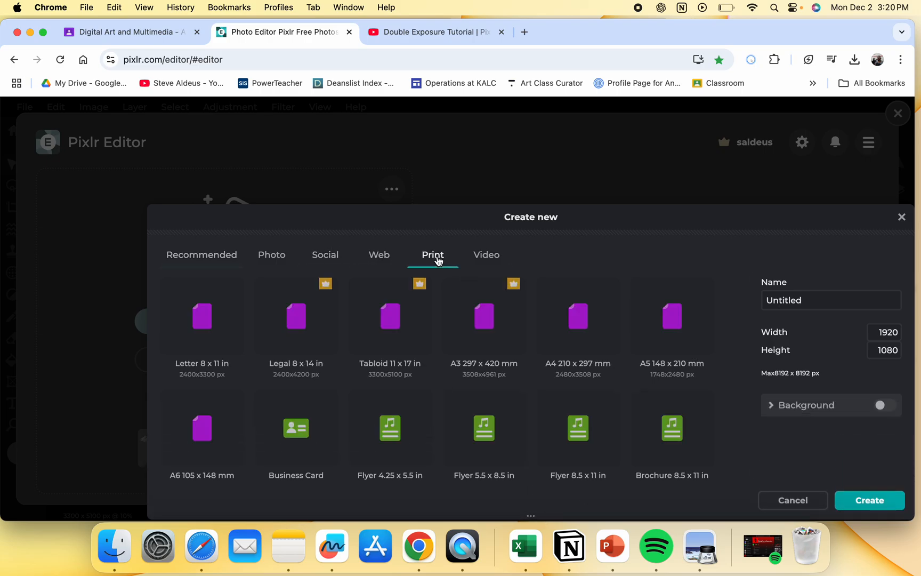
left_click(390, 335)
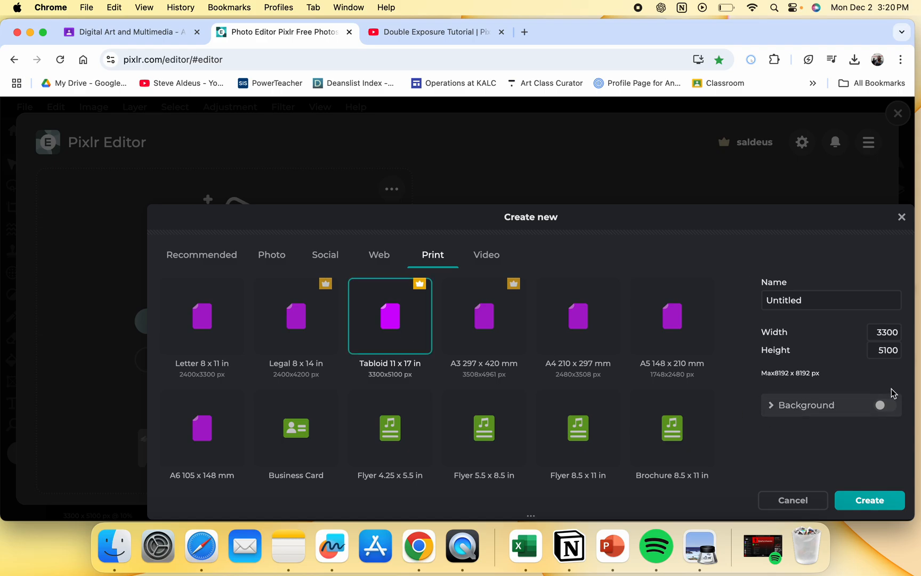
Name the new document DX and create it with a white background enabled
left_click(820, 303)
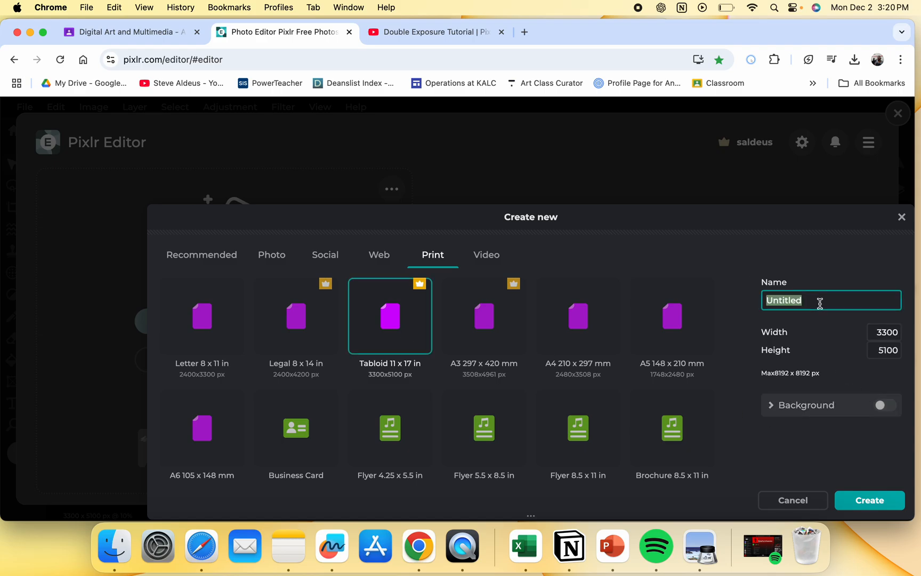
type("DX")
left_click(838, 269)
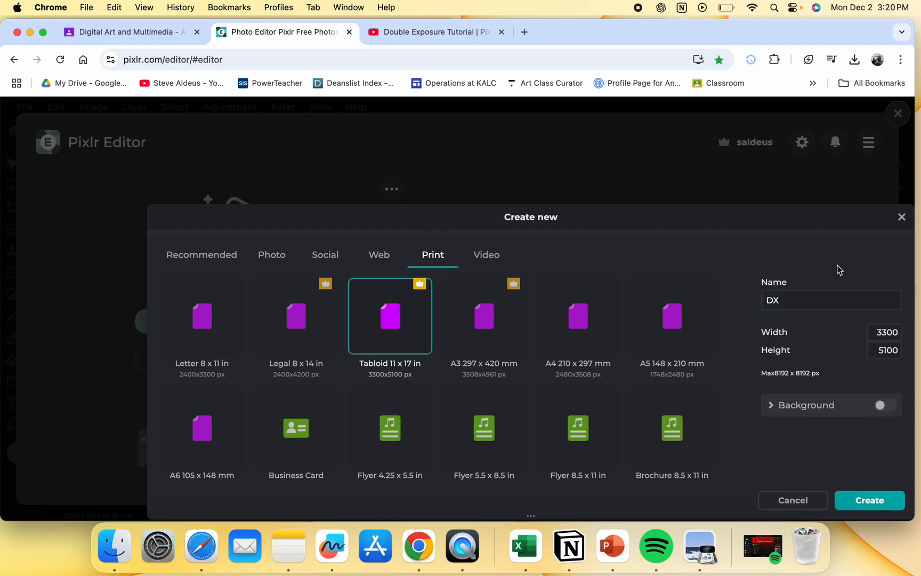
left_click(888, 407)
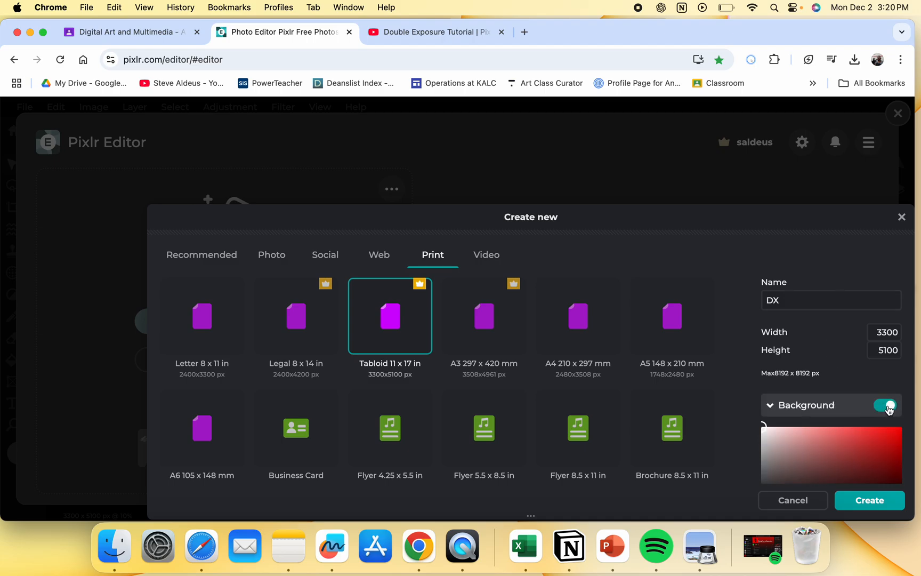
left_click(864, 501)
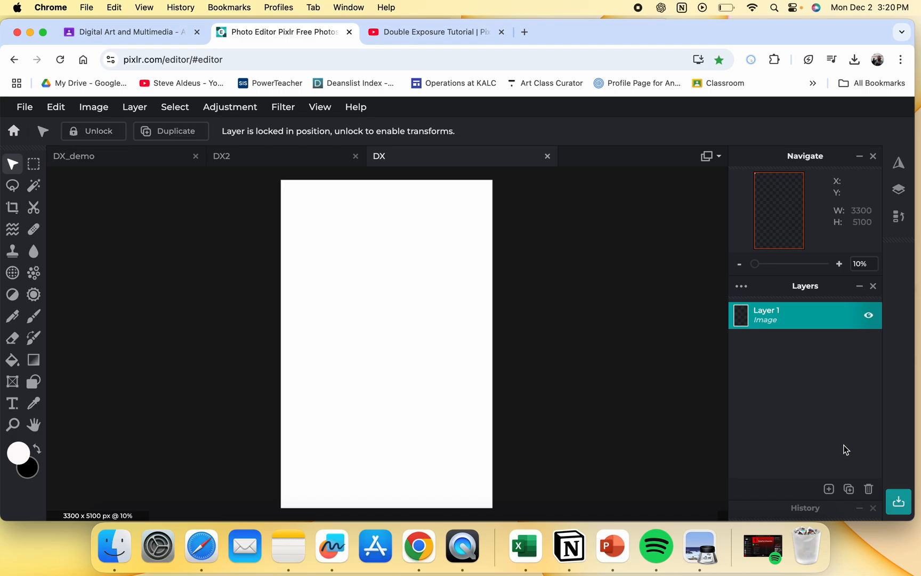
Add the 2,048 × 2,128 px woman portrait screenshot from the Desktop as a new image layer
left_click(829, 489)
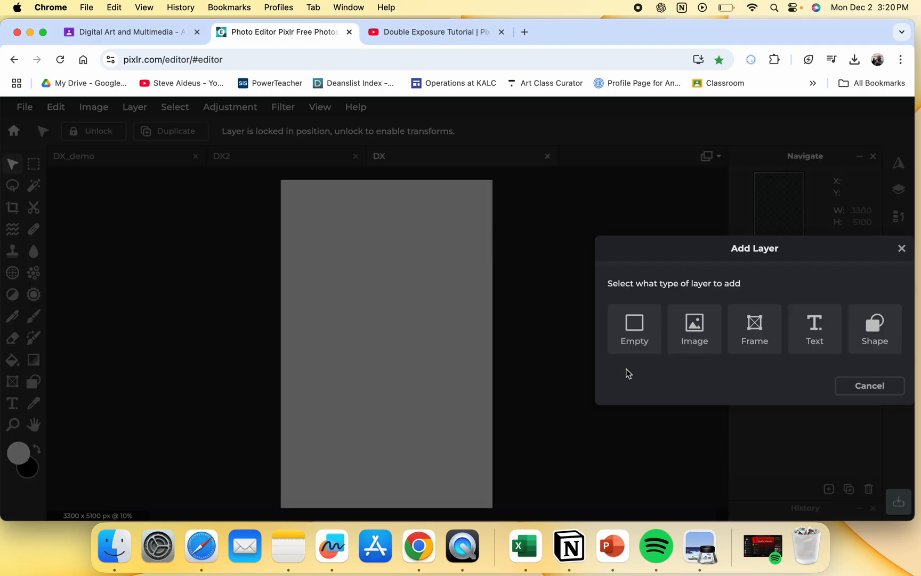
left_click(681, 338)
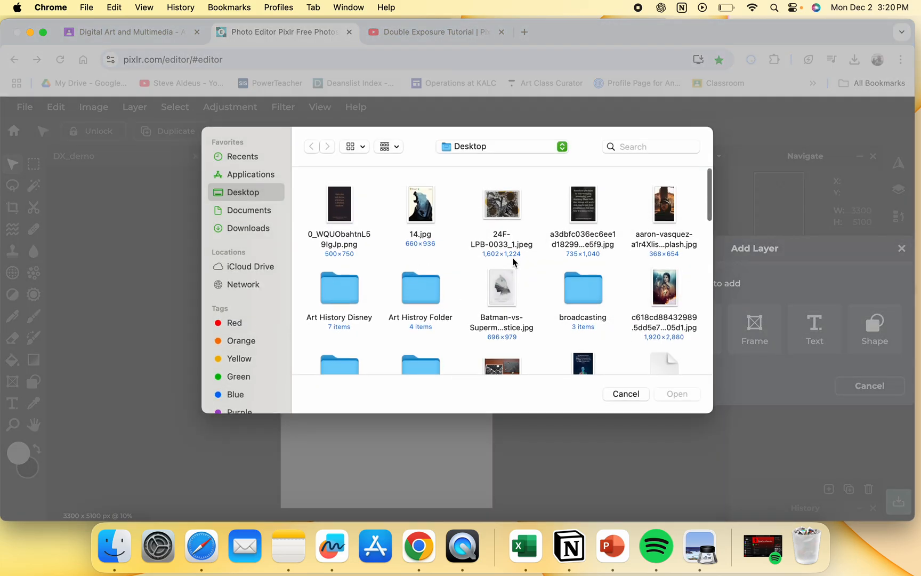
scroll(513, 256, "down", 15)
scroll(513, 261, "down", 5)
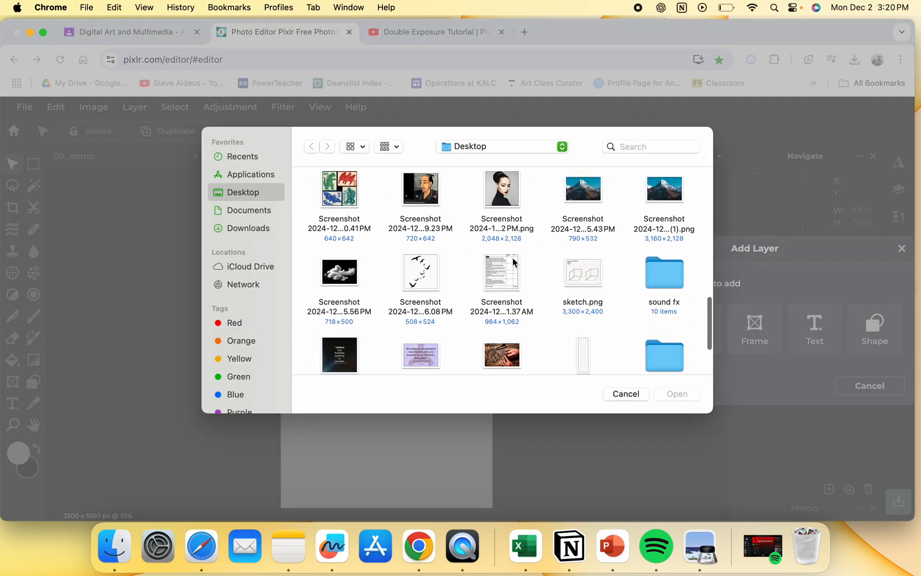
scroll(510, 245, "up", 5)
double_click(509, 237)
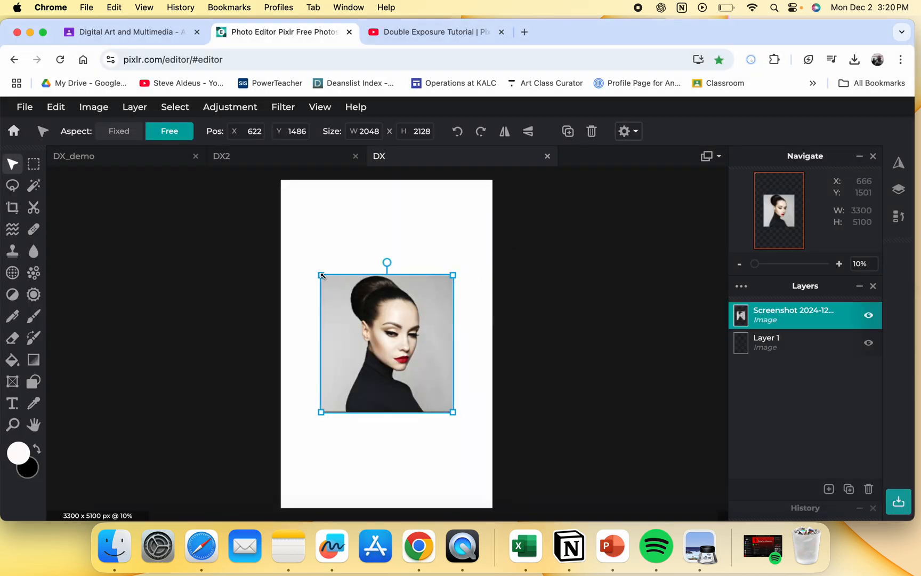
Enlarge the portrait layer to about 4930 × 4856 px with a fixed aspect so it covers most of the canvas
left_click_drag(321, 275, 250, 213)
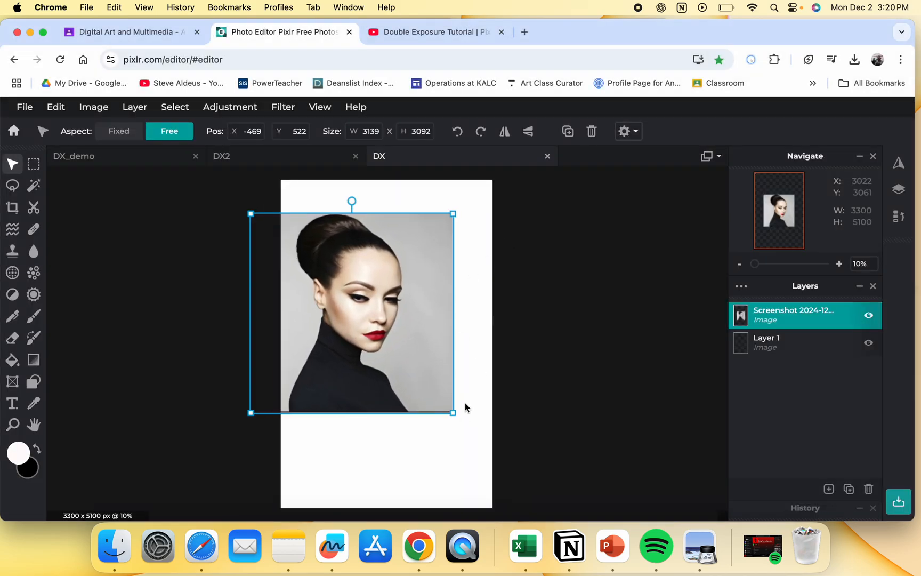
left_click_drag(453, 413, 563, 511)
key("super+z")
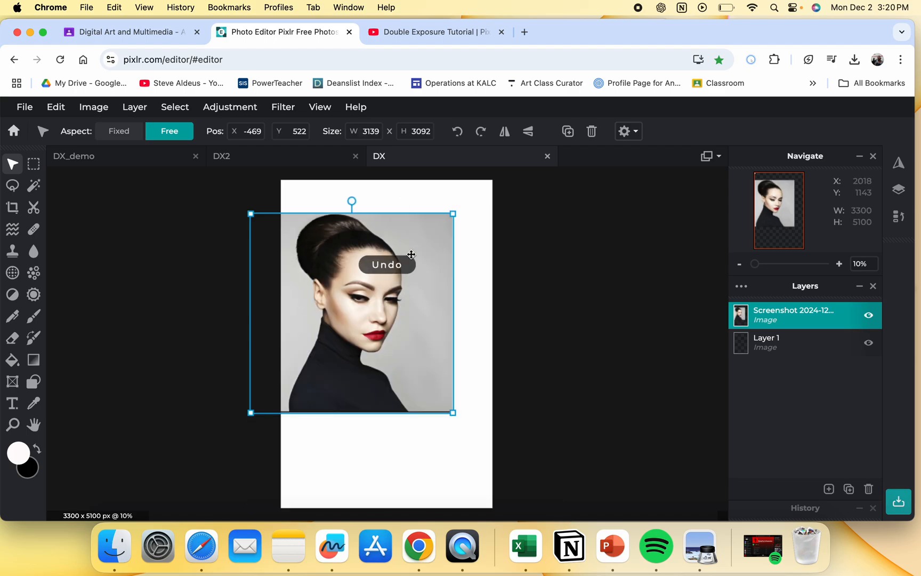
left_click(125, 134)
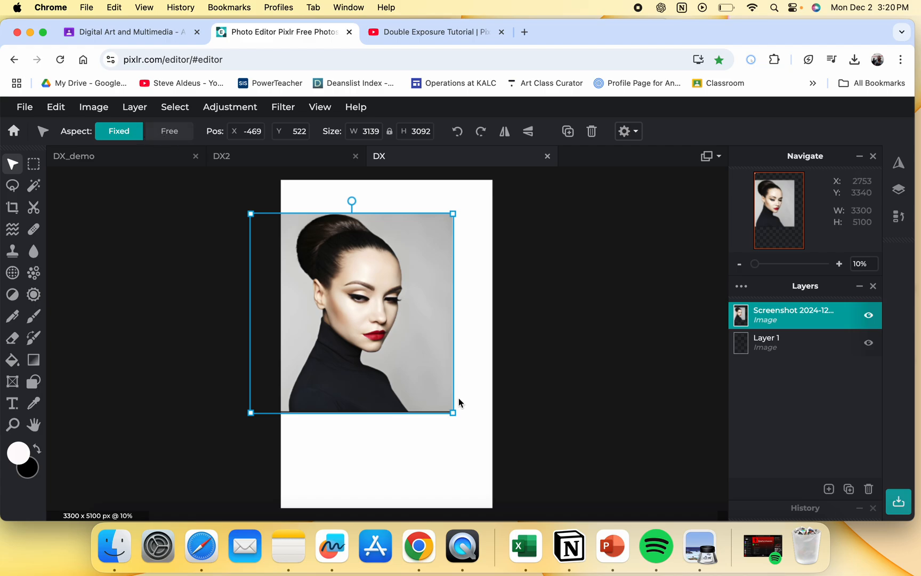
left_click_drag(453, 414, 554, 513)
left_click_drag(252, 212, 237, 200)
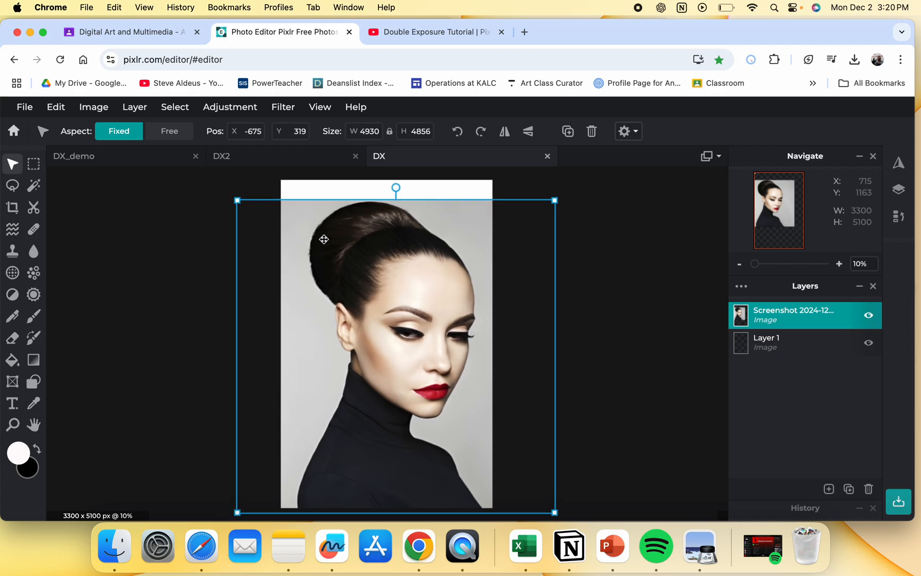
left_click(648, 340)
Remove the grey background around the woman on the portrait layer with the AI Auto cutout
left_click(776, 319)
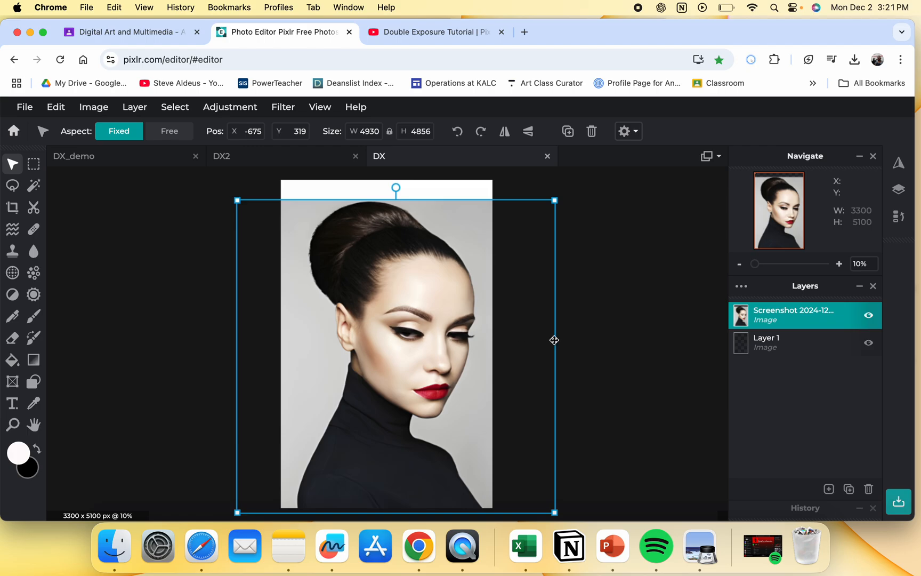
left_click(34, 208)
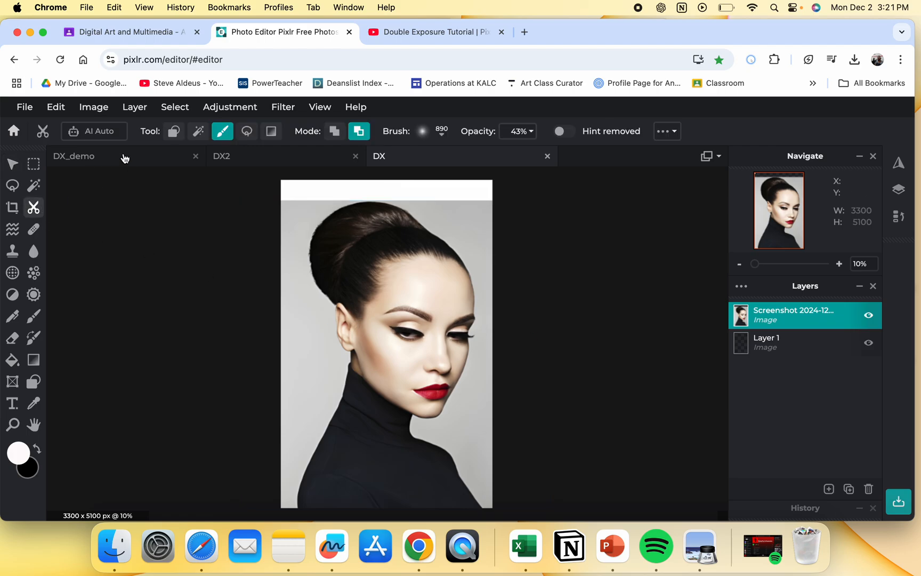
left_click(101, 130)
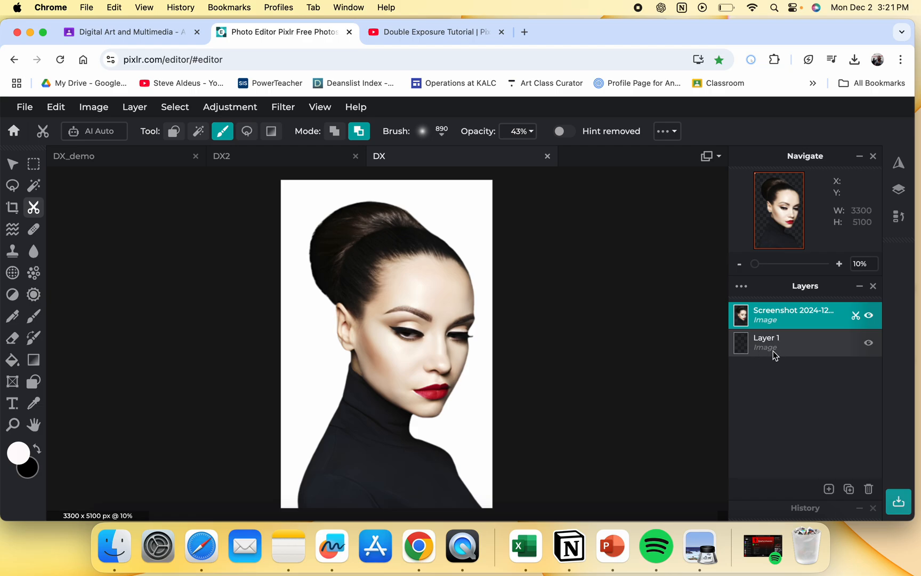
Try the small 790 × 532 px mountain screenshot as a new image layer and delete it
left_click(829, 489)
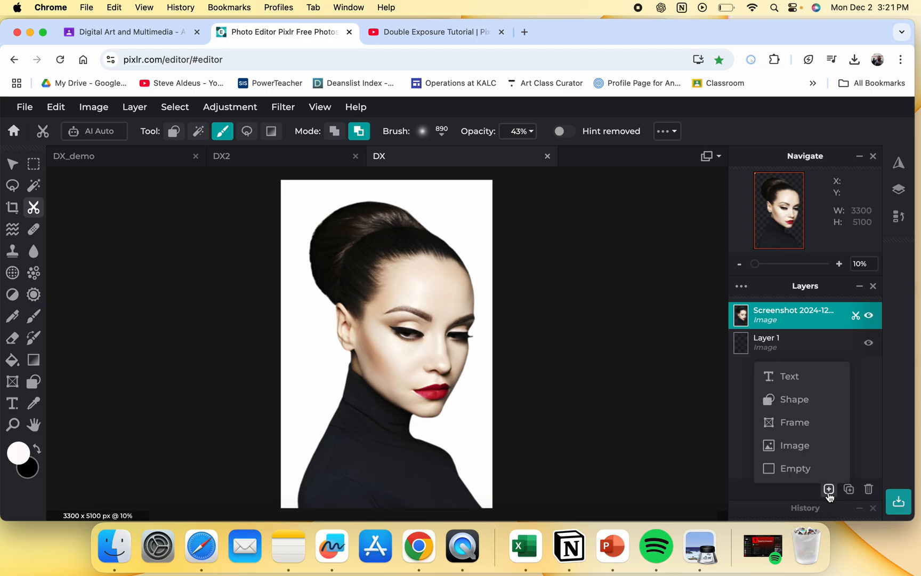
left_click(829, 487)
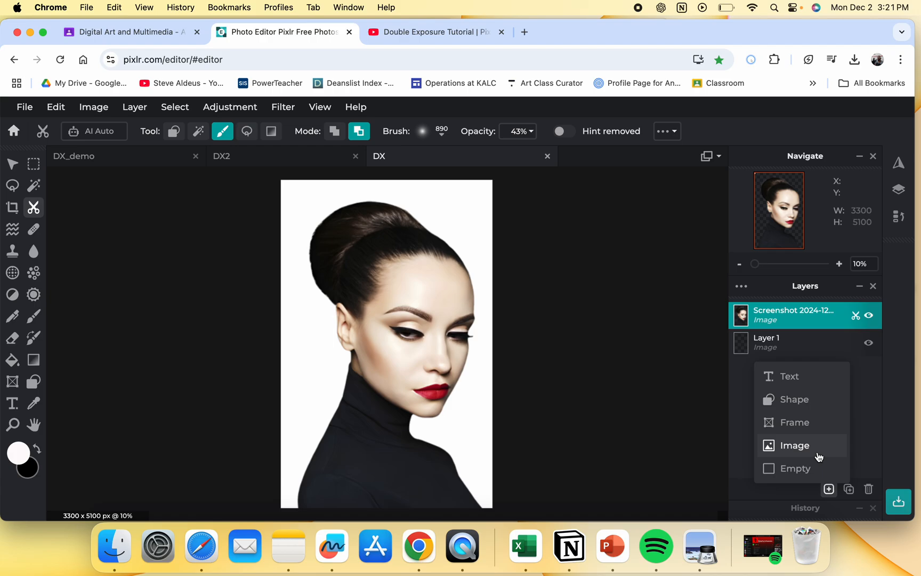
left_click(816, 453)
scroll(552, 280, "down", 10)
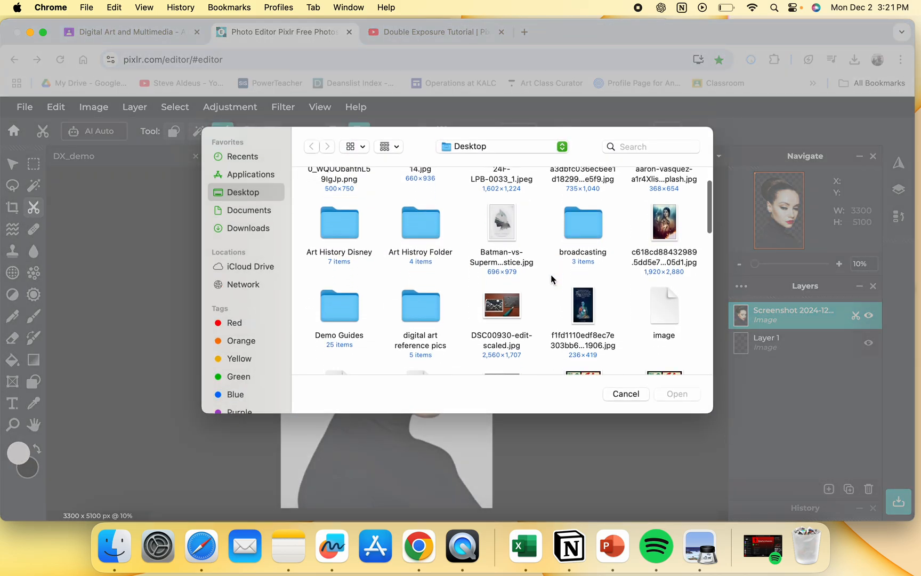
scroll(551, 277, "down", 10)
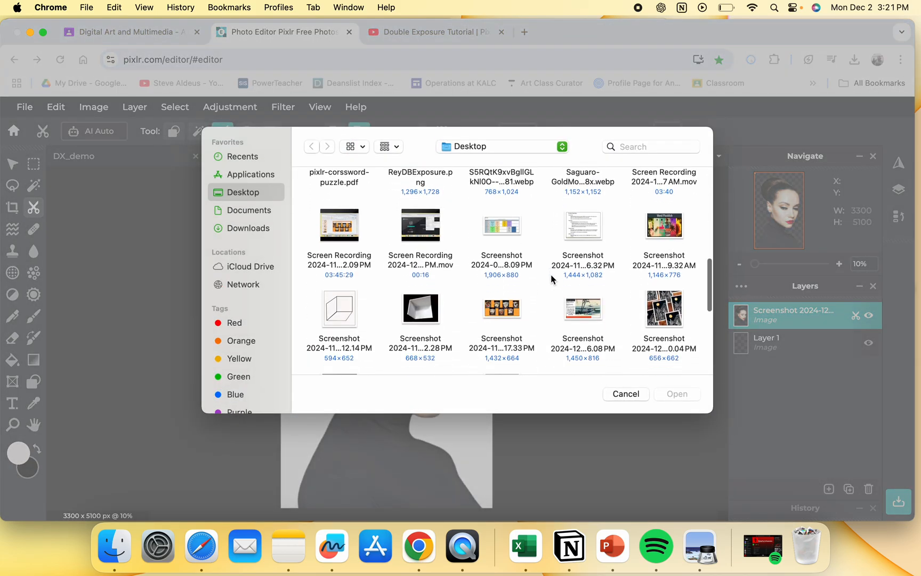
scroll(551, 274, "up", 2)
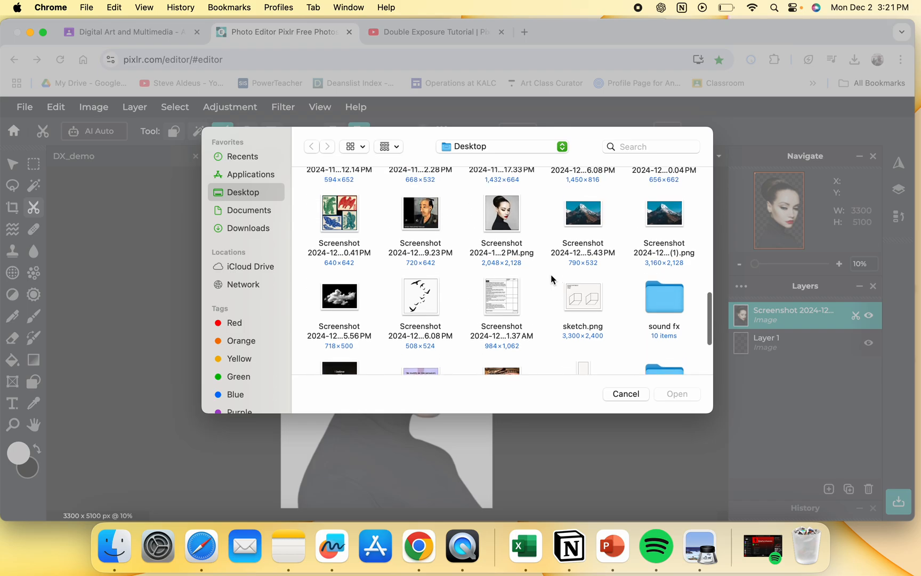
double_click(592, 216)
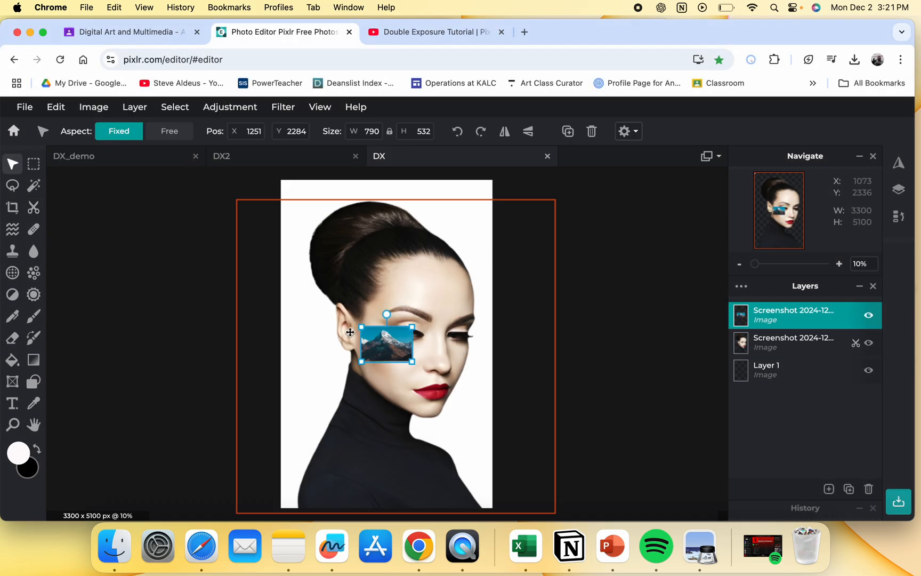
key("BackSpace")
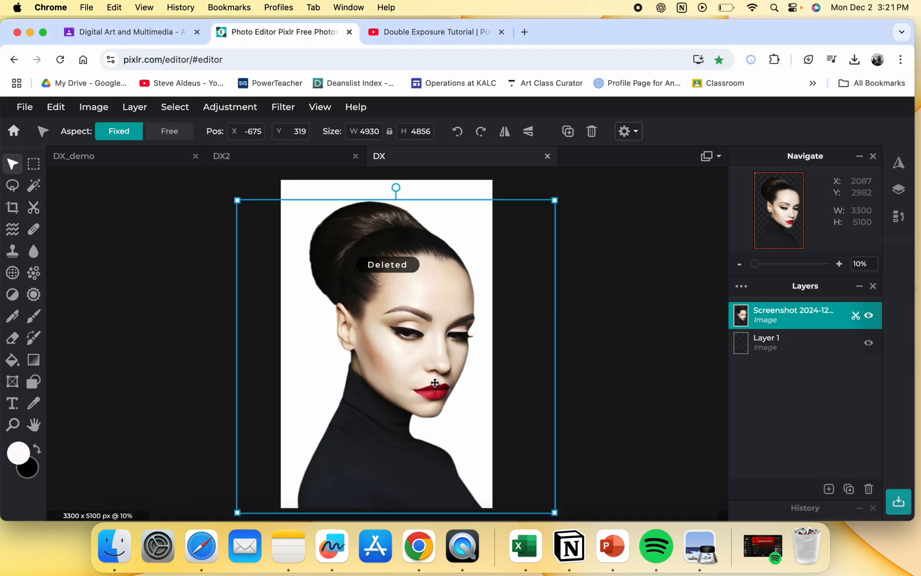
Add the large 3160 × 2128 px mountain screenshot from the Desktop as a new image layer
left_click(828, 489)
left_click(810, 445)
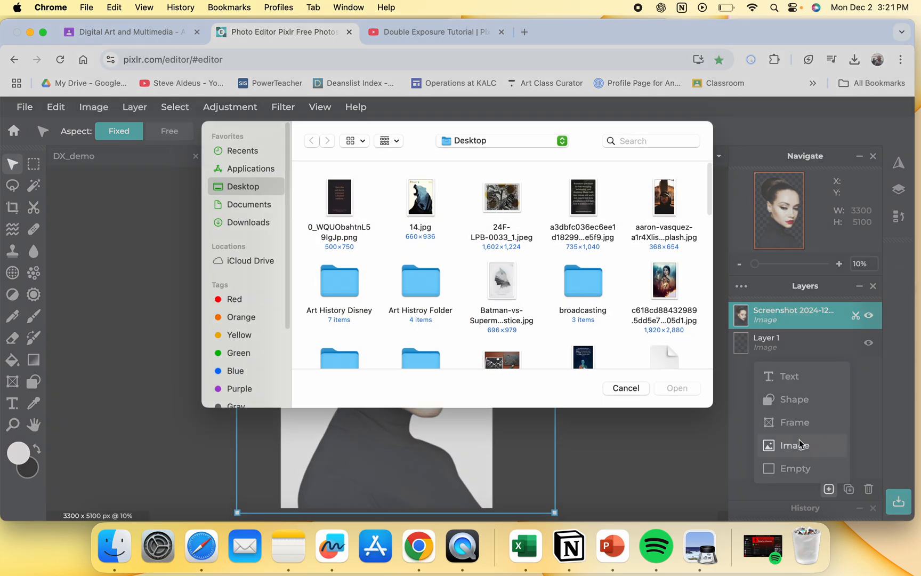
scroll(601, 318, "down", 1)
scroll(601, 318, "down", 10)
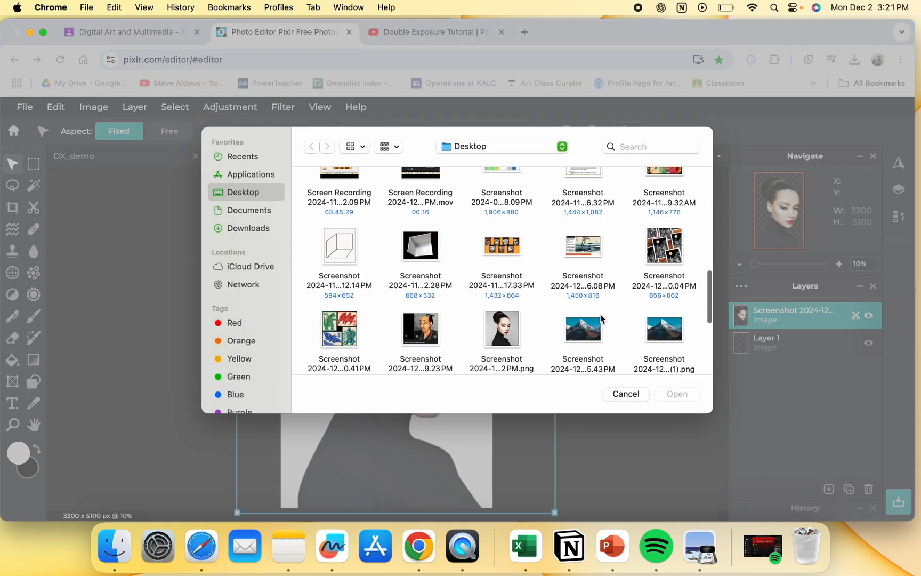
double_click(660, 206)
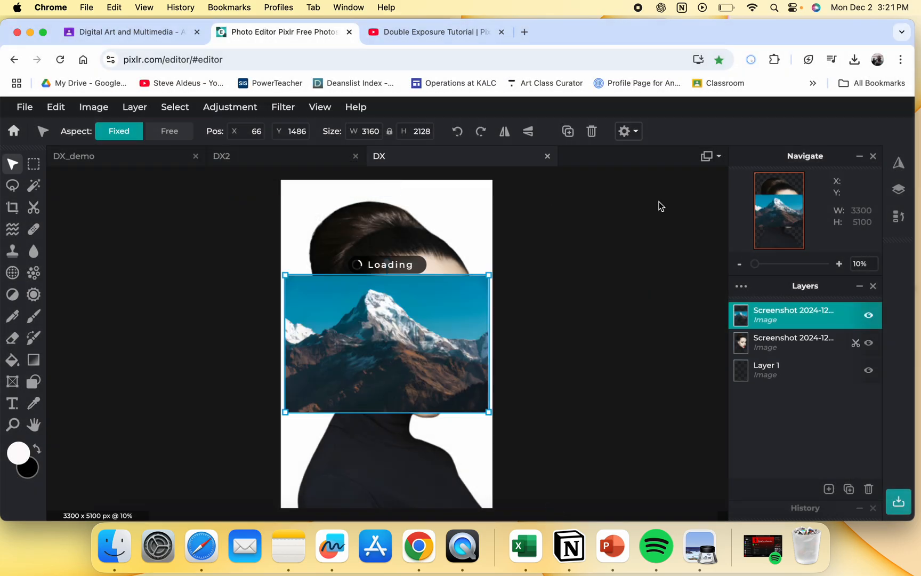
Enlarge the mountain layer to about 5257 × 3540 px over the portrait and reduce its opacity to 60
left_click_drag(393, 350, 359, 278)
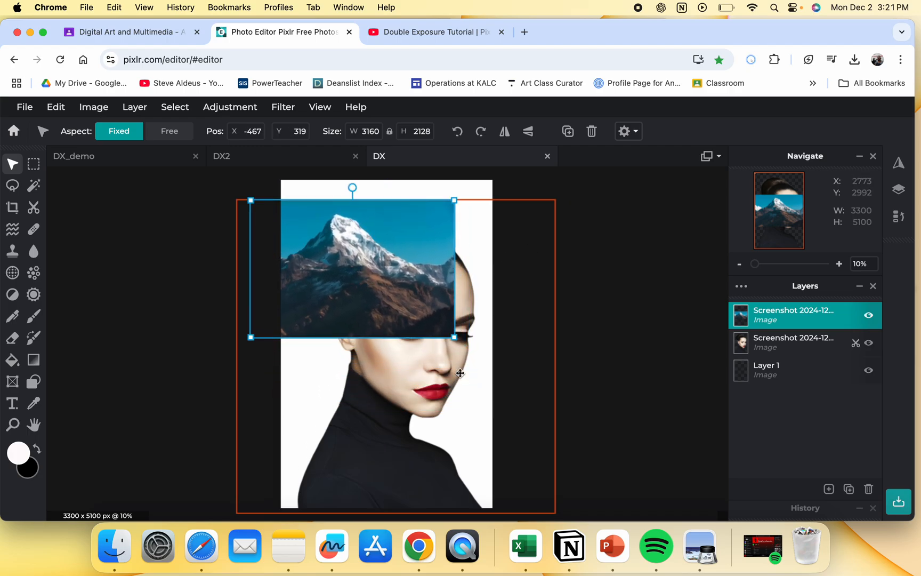
left_click_drag(455, 337, 589, 428)
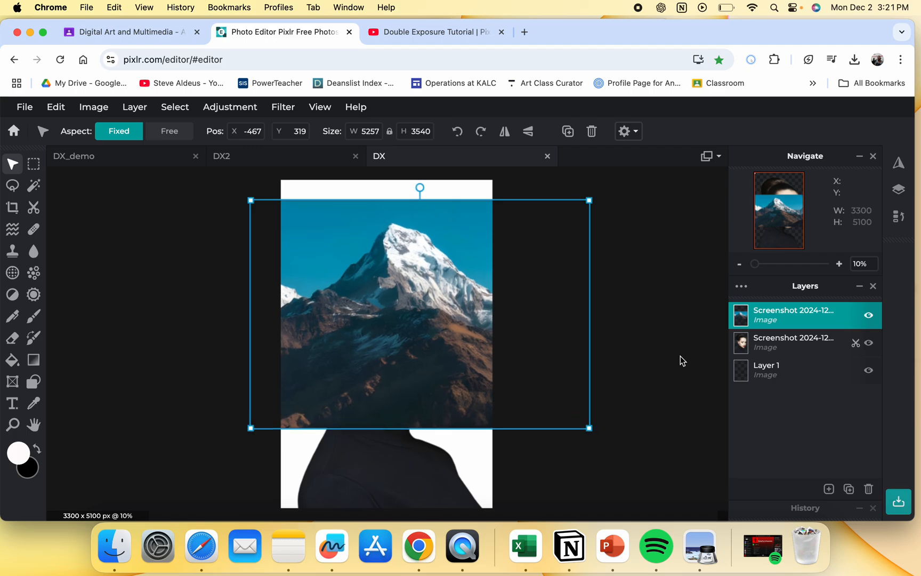
left_click(740, 289)
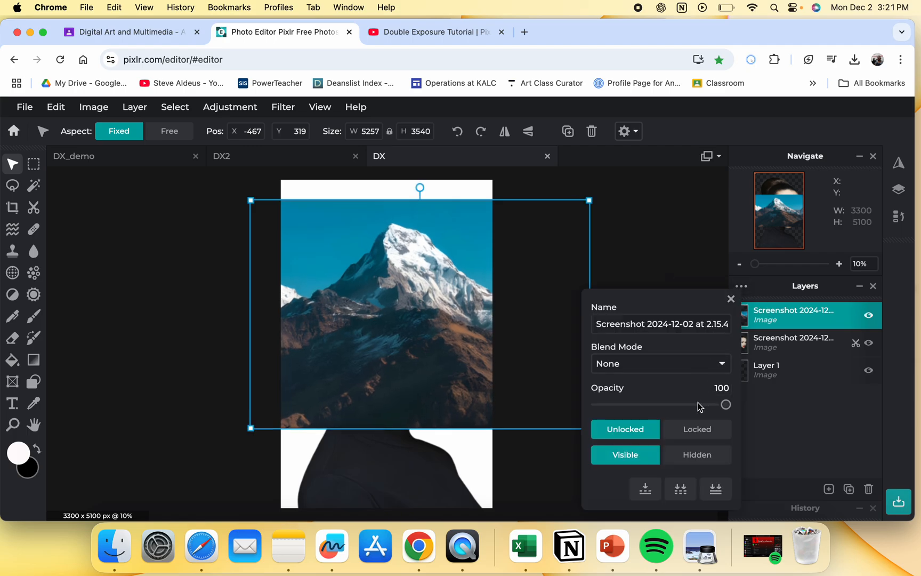
left_click_drag(700, 406, 674, 405)
left_click(674, 257)
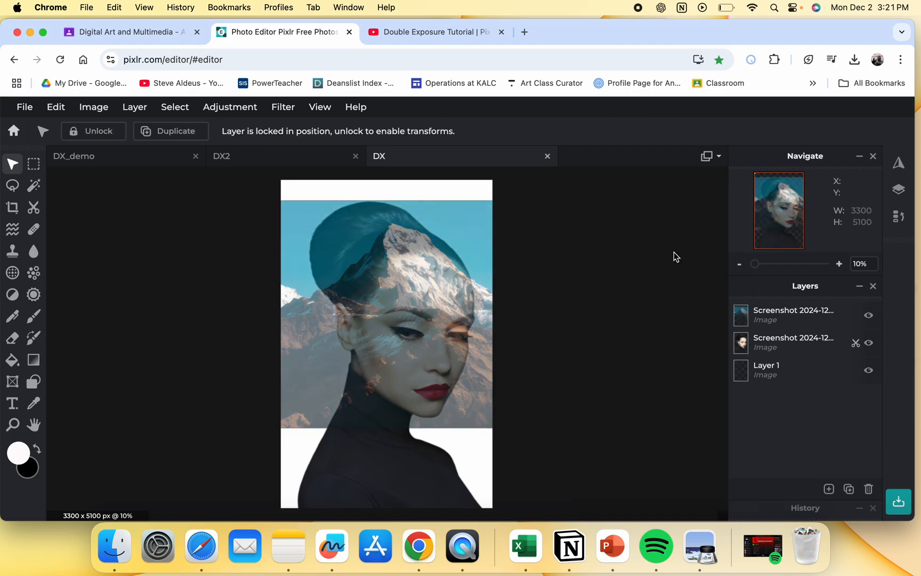
Enlarge the semi-transparent mountain layer to about 6903 × 4648 px and position its peak over the woman's forehead
mouse_move(518, 310)
left_mouse_down()
mouse_move(506, 342)
mouse_move(512, 298)
left_mouse_up()
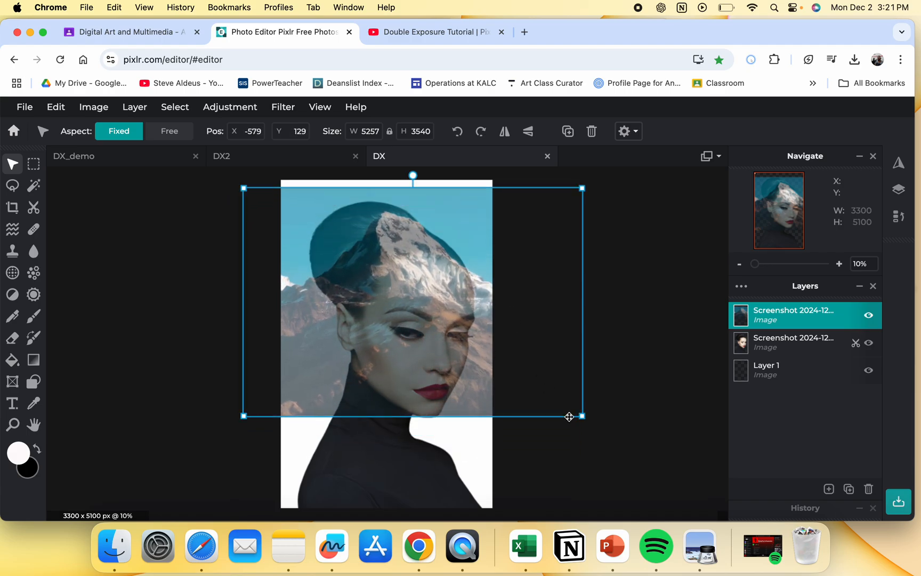
left_click_drag(582, 416, 637, 453)
left_click_drag(595, 409, 572, 416)
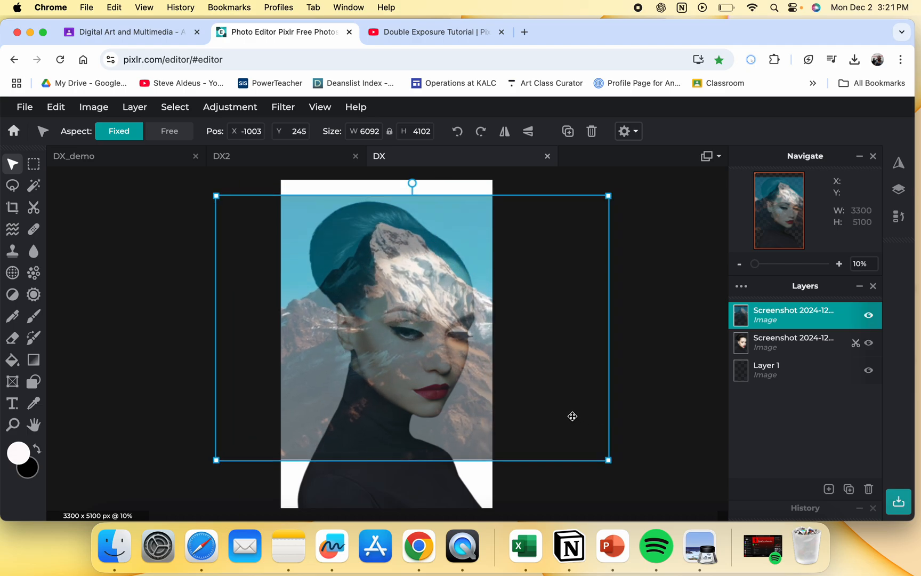
left_click_drag(609, 460, 660, 495)
mouse_move(605, 458)
left_mouse_down()
mouse_move(586, 461)
mouse_move(592, 469)
left_mouse_up()
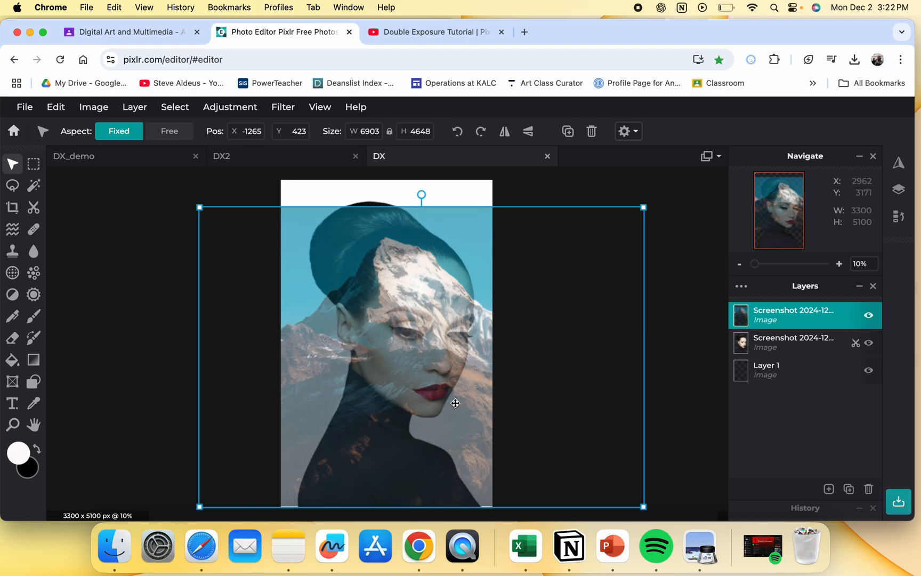
left_click(683, 395)
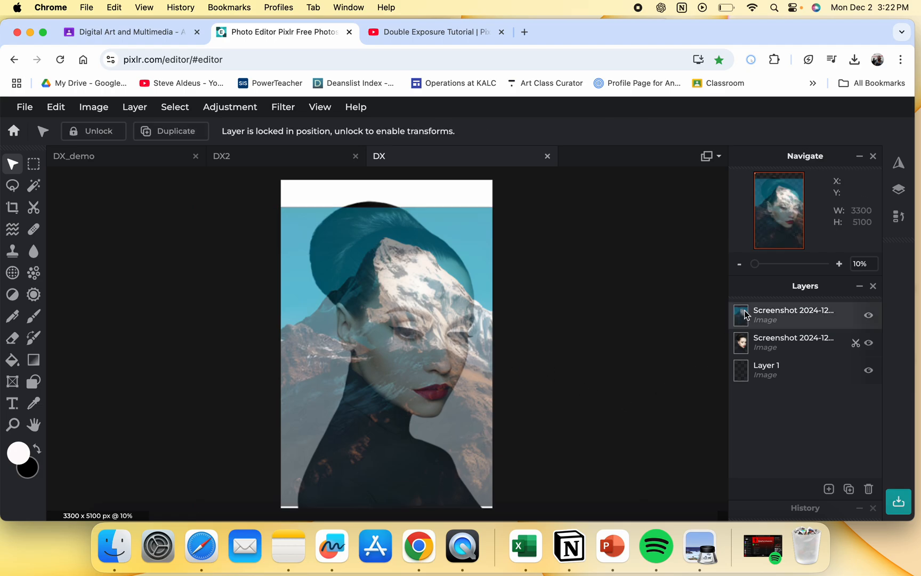
Set the mountain layer's opacity to 100
left_click(765, 322)
left_click(743, 290)
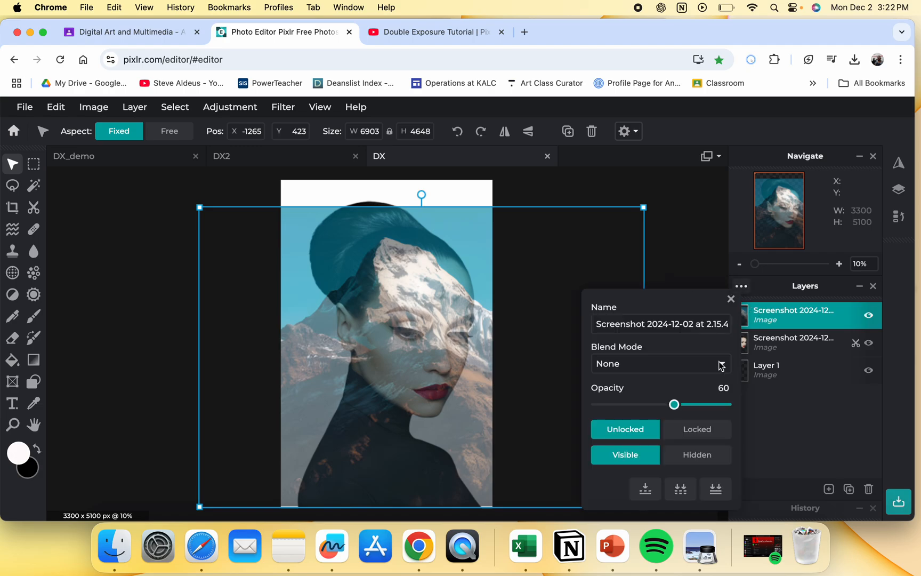
left_click_drag(677, 406, 755, 410)
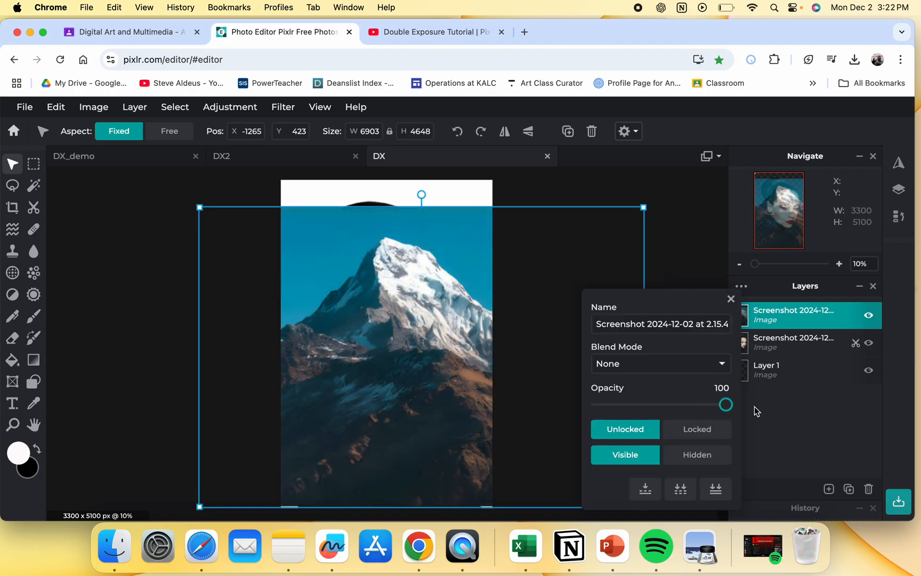
left_click(730, 300)
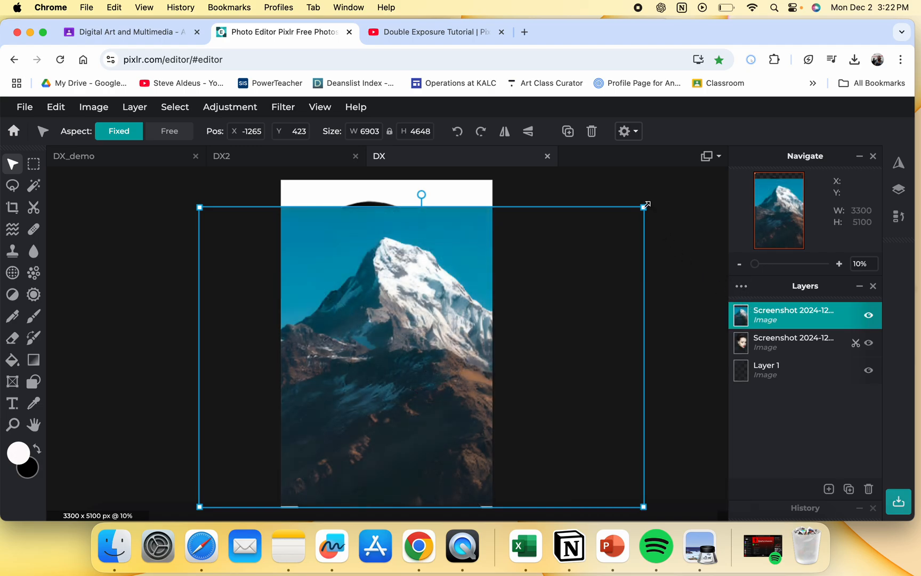
Stretch the mountain layer to about 6933 × 4752 px with a free aspect, and switch the aspect back to fixed
left_click(180, 134)
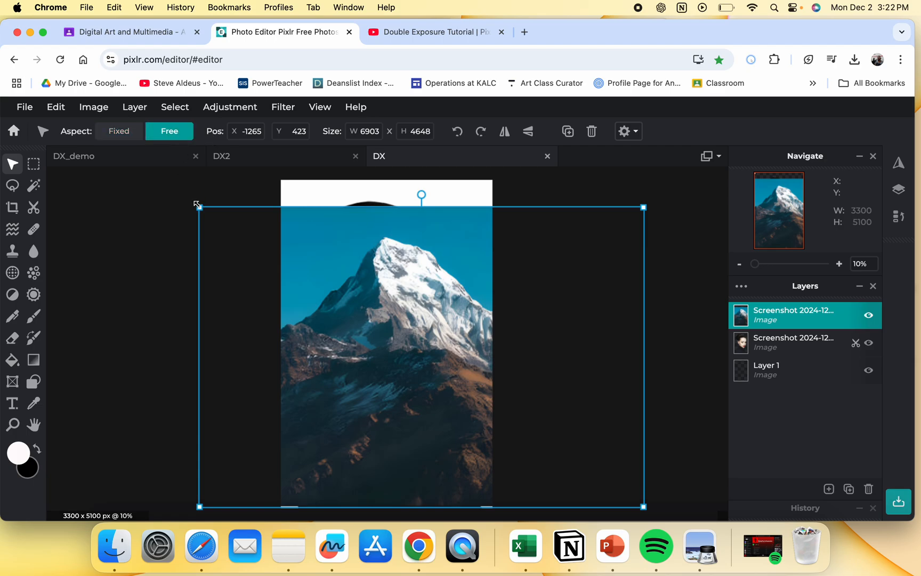
left_click_drag(197, 207, 195, 200)
left_click(119, 132)
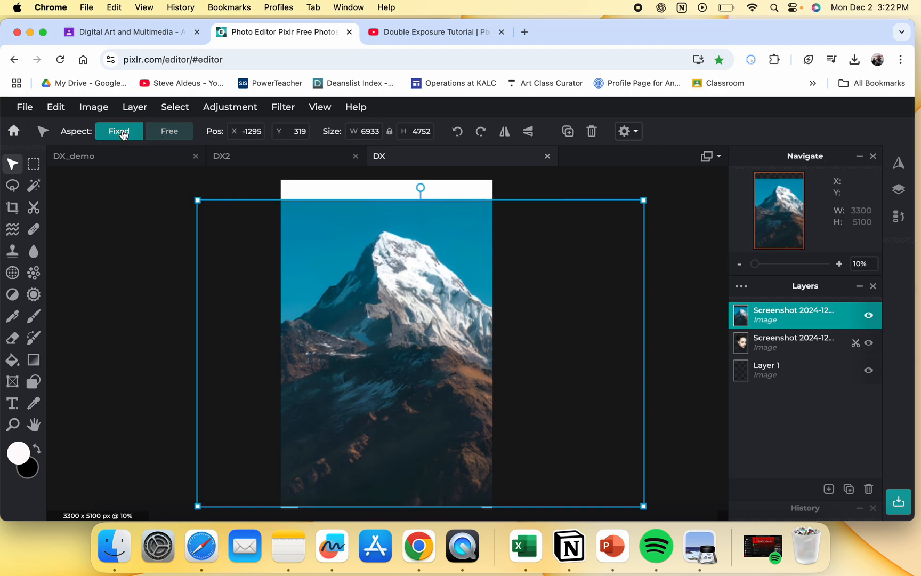
left_click(678, 378)
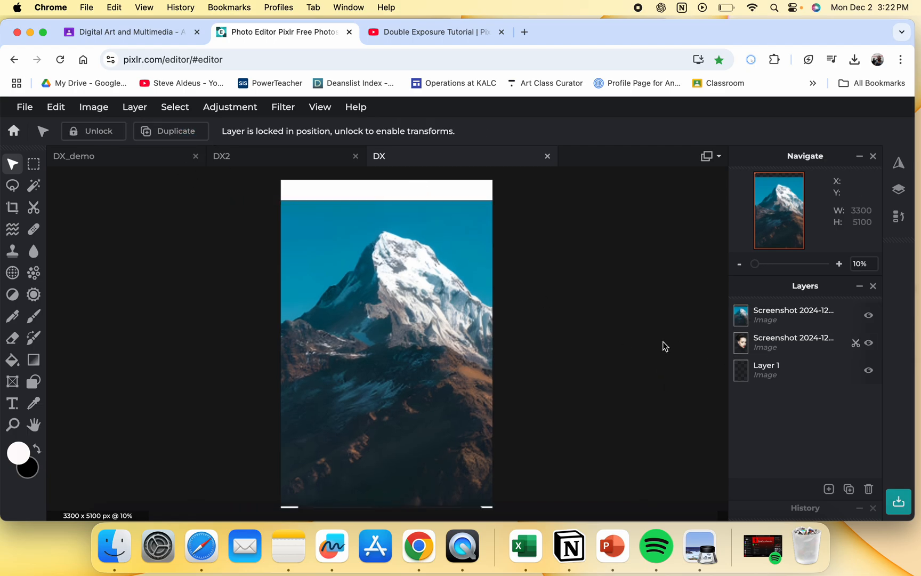
Shift the mountain layer slightly down to about X -1298, Y 348 to cover the canvas's lower edge
left_click(494, 405)
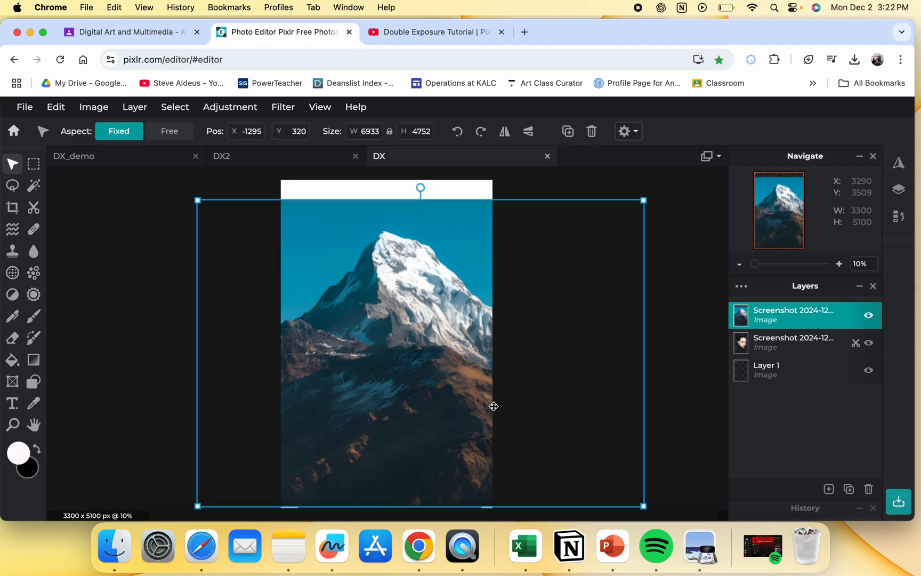
key("Down")
key("Down")
key("Down")
left_click_drag(477, 395, 476, 397)
left_click(675, 421)
Rename the woman portrait layer as face
left_click(744, 343)
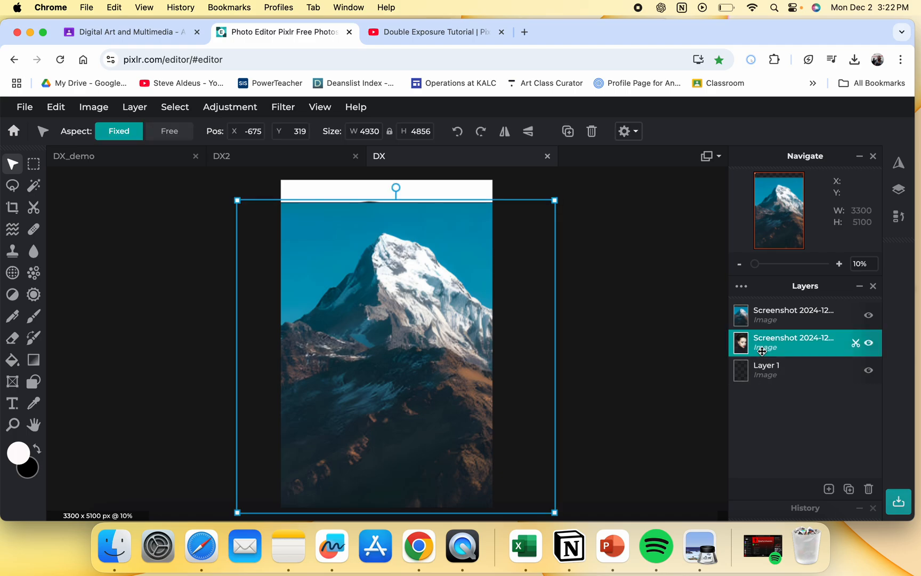
left_click(743, 344)
triple_click(653, 338)
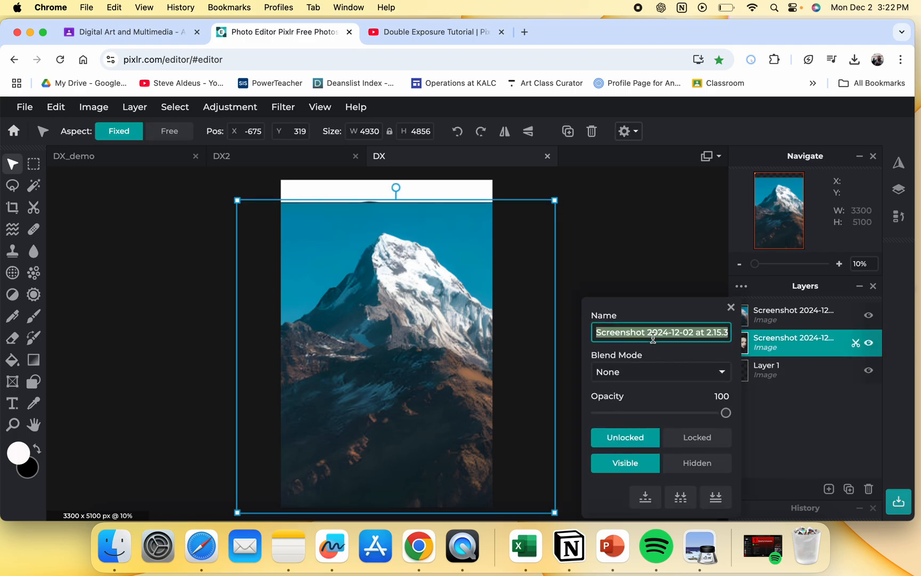
type("face")
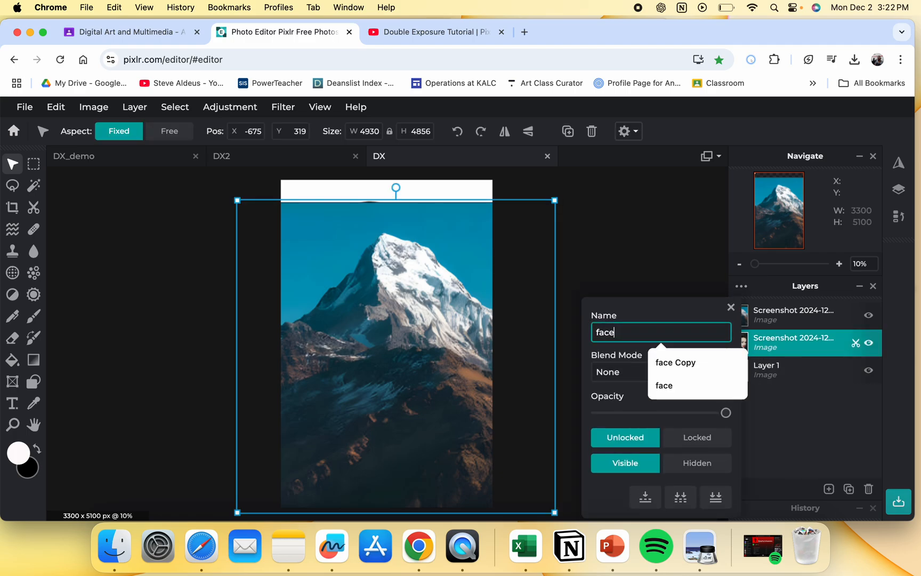
left_click(723, 384)
Rename the mountain layer as landscape
left_click(768, 314)
left_click(768, 314)
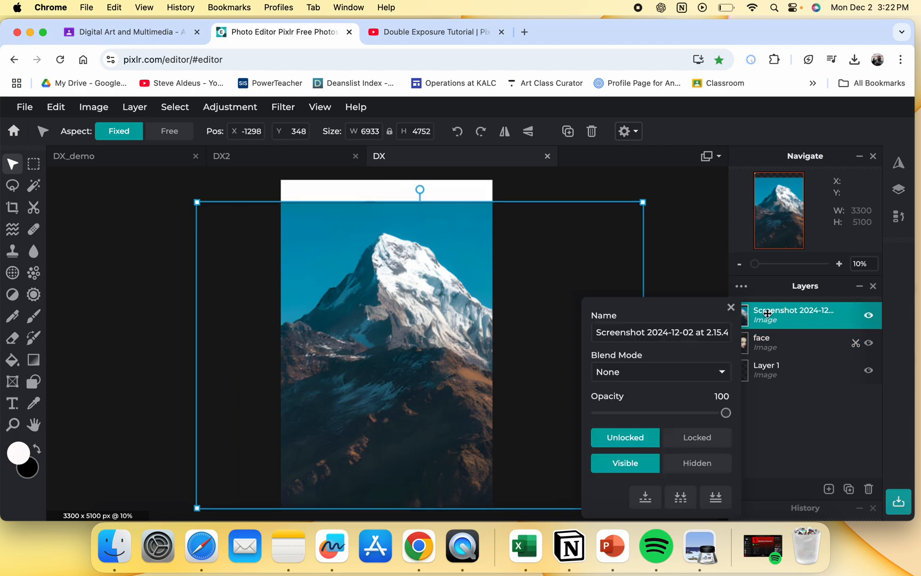
triple_click(687, 335)
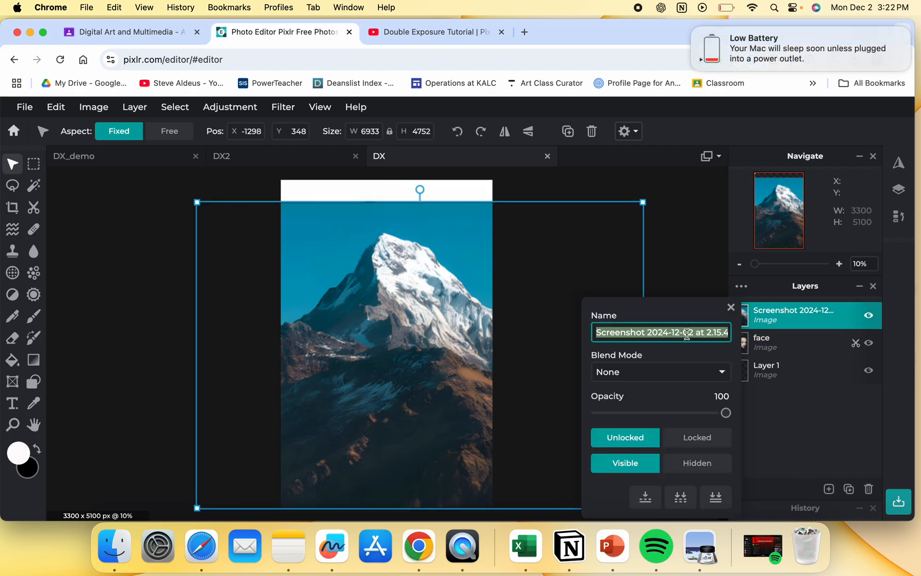
type("ba")
key("BackSpace")
type("landscape")
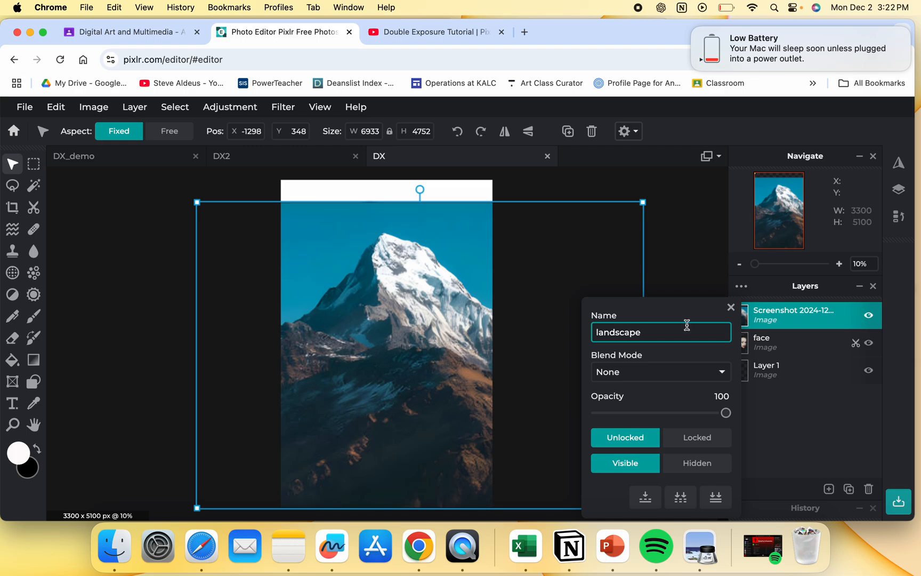
key("Return")
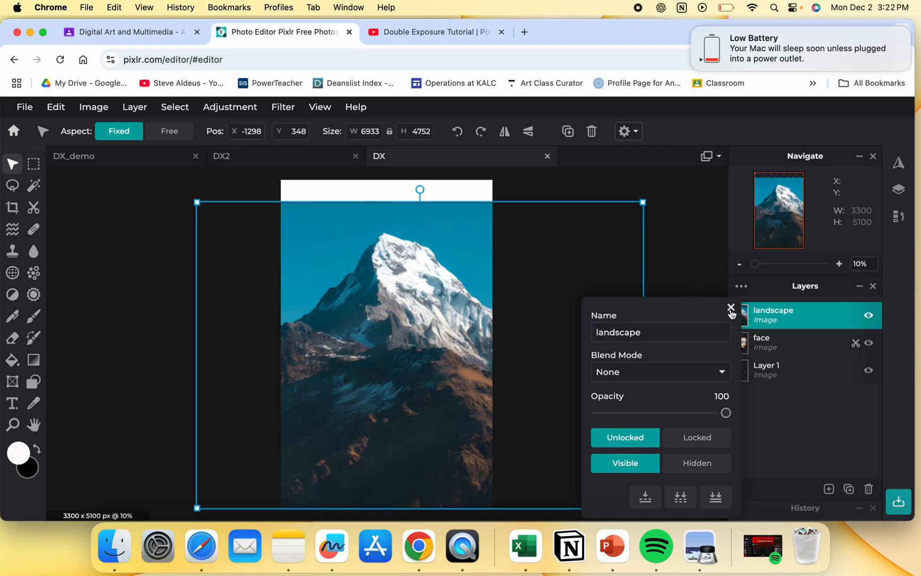
left_click(731, 308)
Try a duplicate of the face layer above the landscape layer and delete the copy
left_click(800, 353)
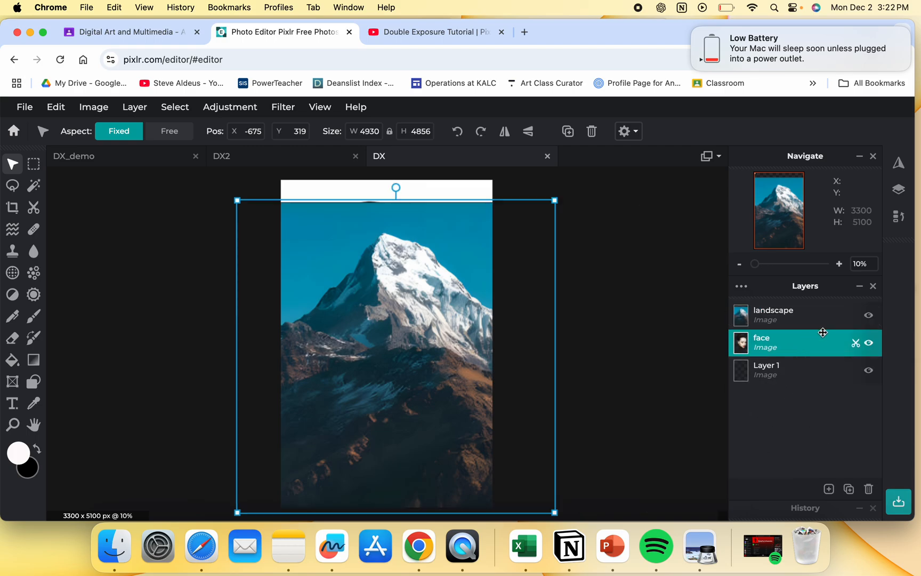
left_click(869, 316)
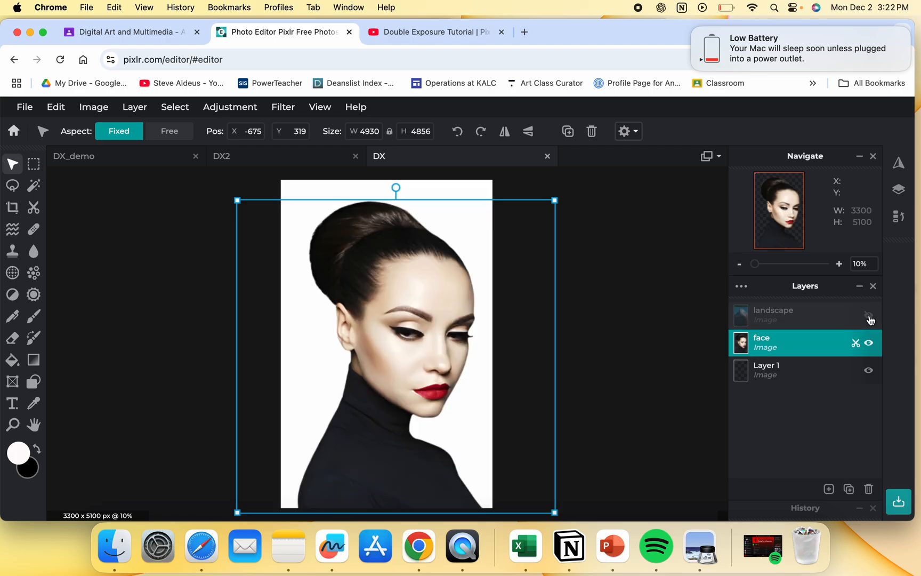
left_click(869, 316)
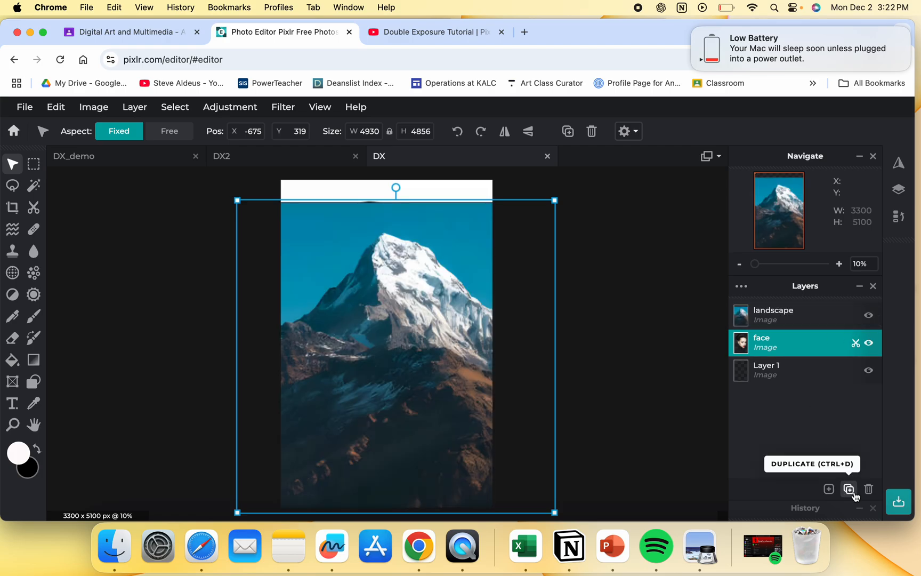
left_click(850, 491)
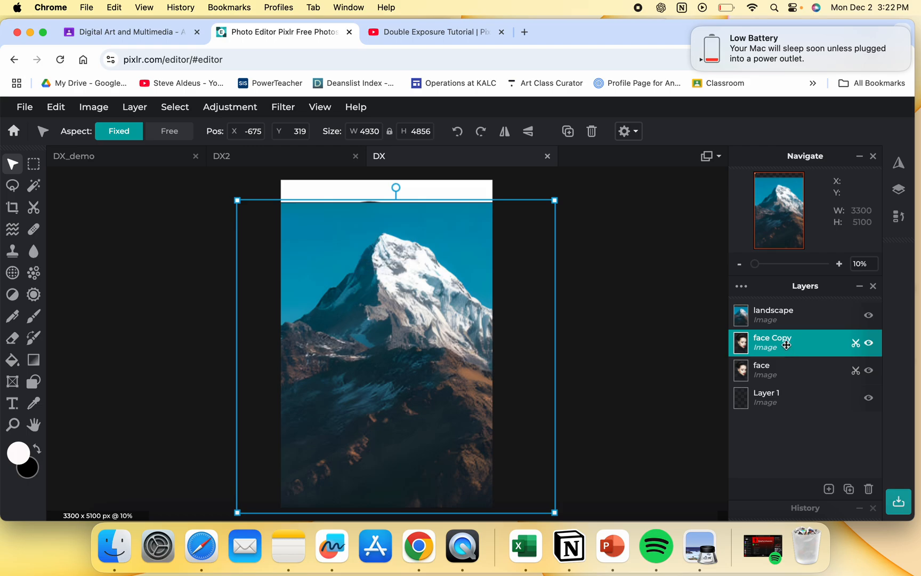
left_click_drag(786, 345, 786, 312)
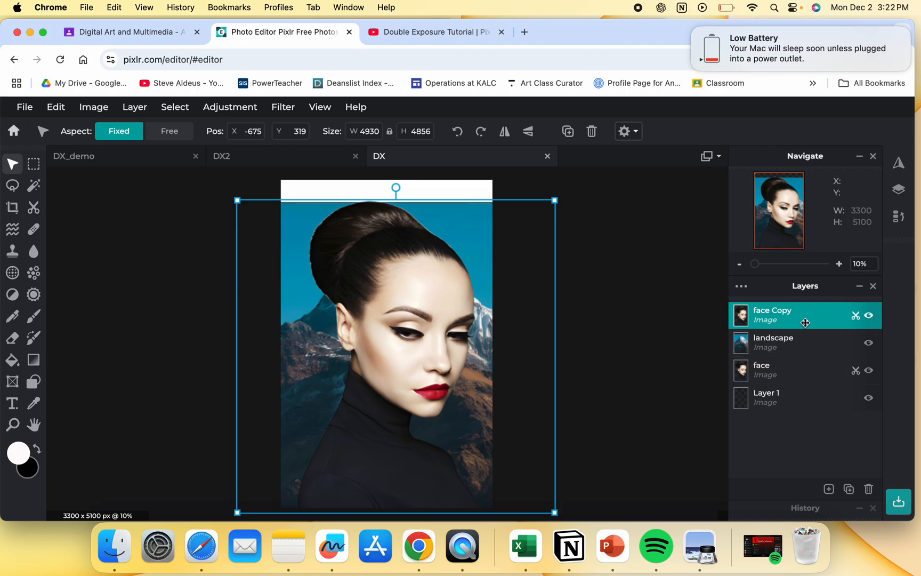
key("Delete")
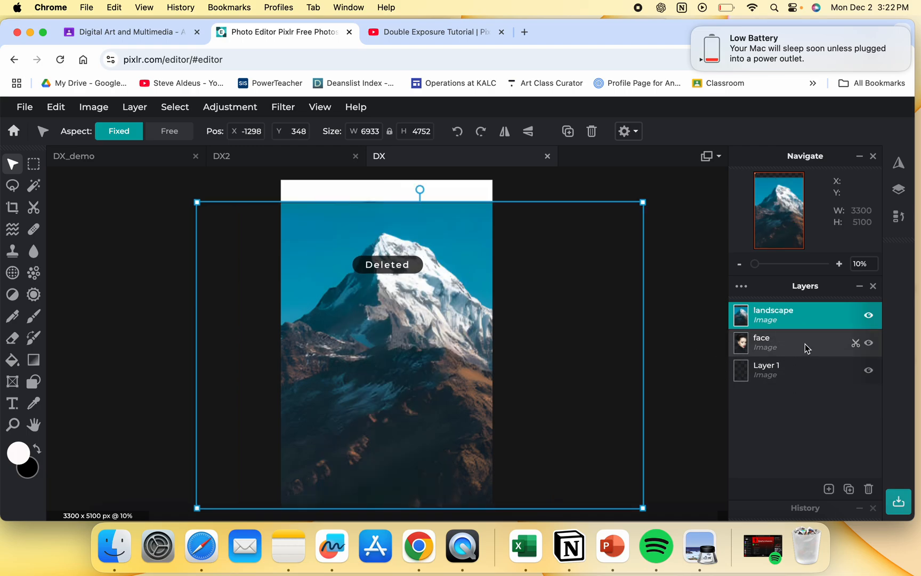
Apply the black-and-white TOM effect from the Effect library to the landscape layer
left_click(805, 345)
left_click(814, 304)
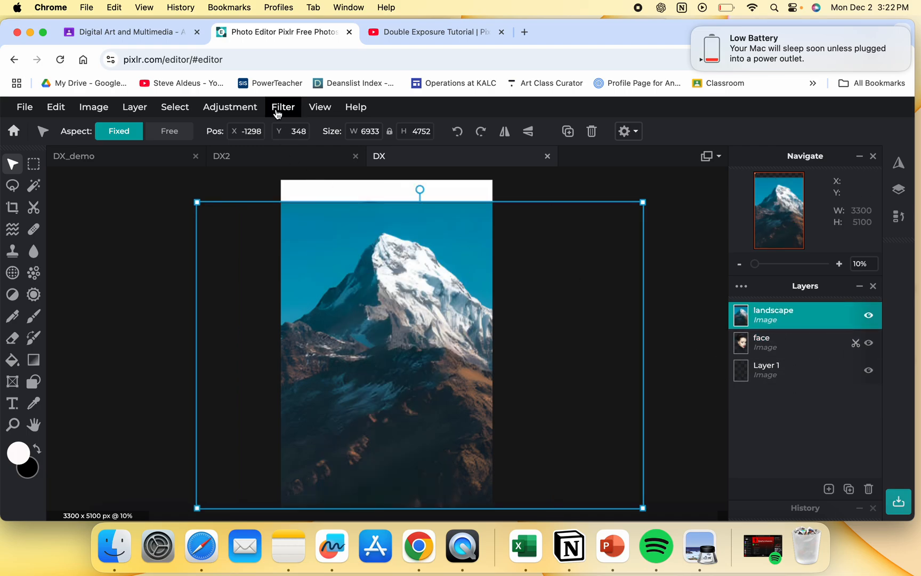
left_click(282, 109)
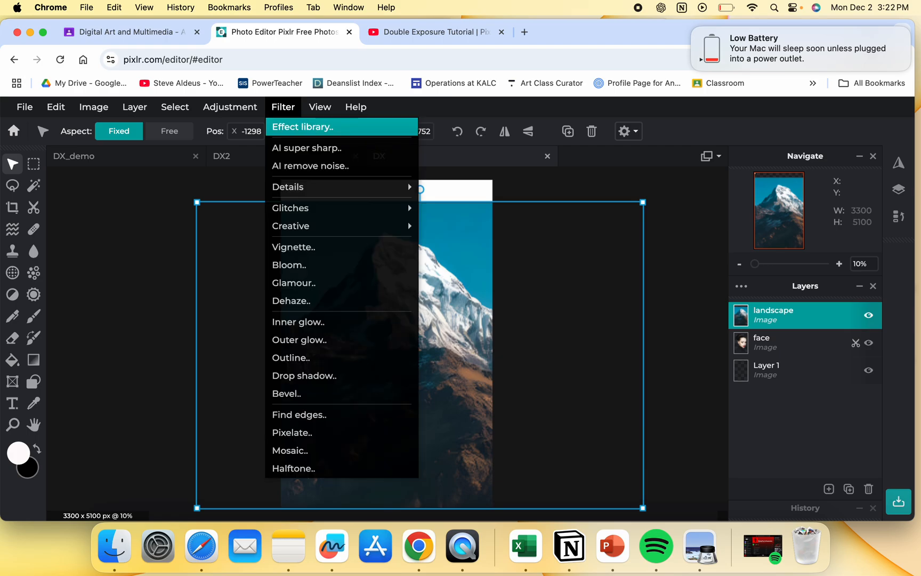
left_click(300, 126)
left_click(642, 266)
scroll(777, 335, "down", 7)
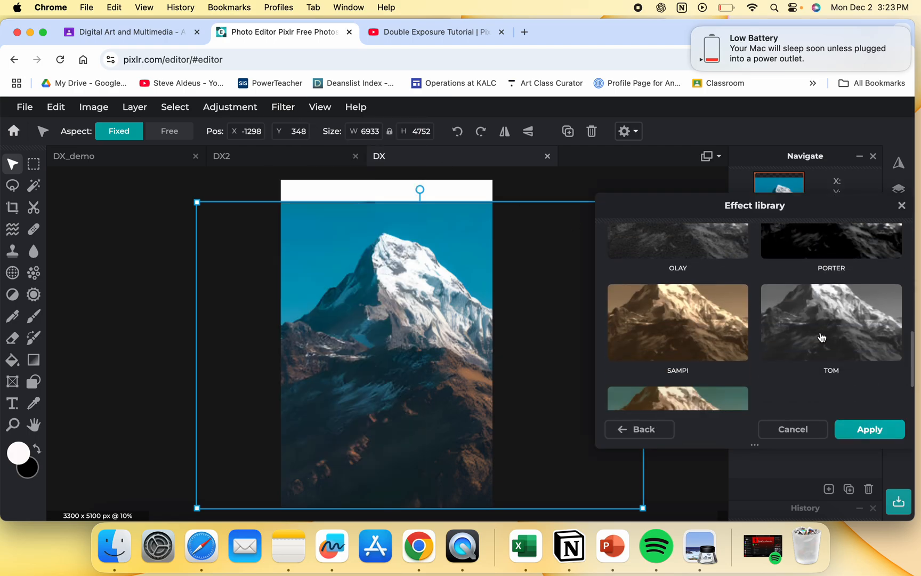
left_click(821, 337)
left_click(859, 429)
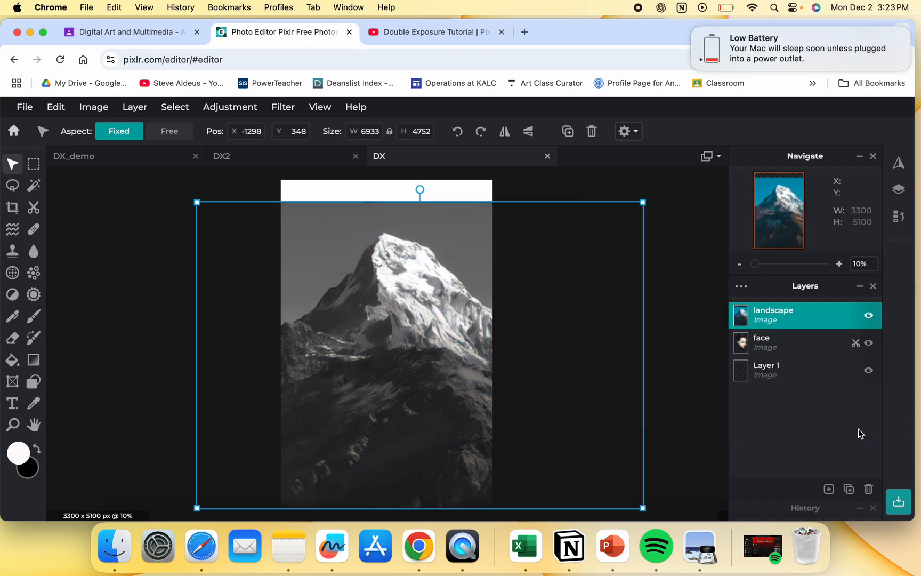
Hide the landscape layer and apply the black-and-white TOM effect from the Effect library to the face layer
left_click(772, 345)
left_click(872, 315)
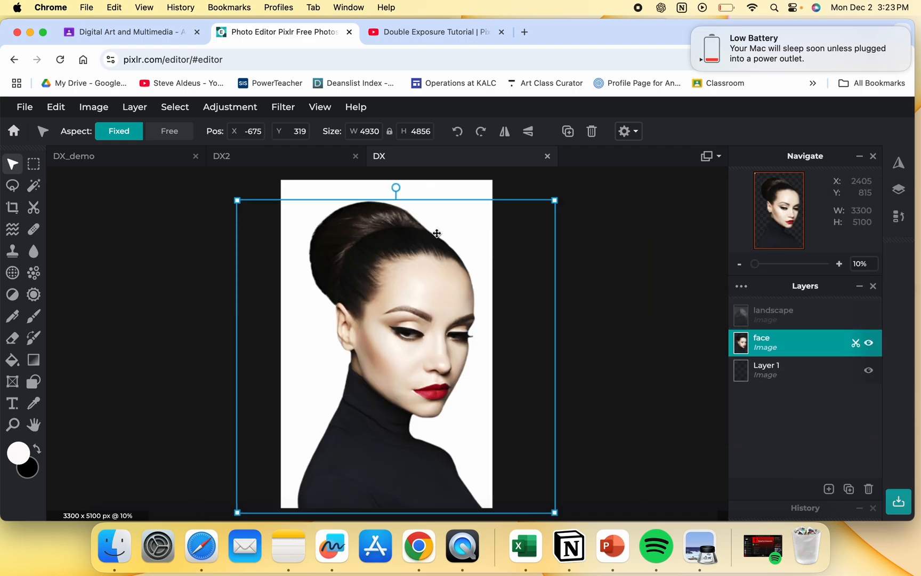
left_click(291, 109)
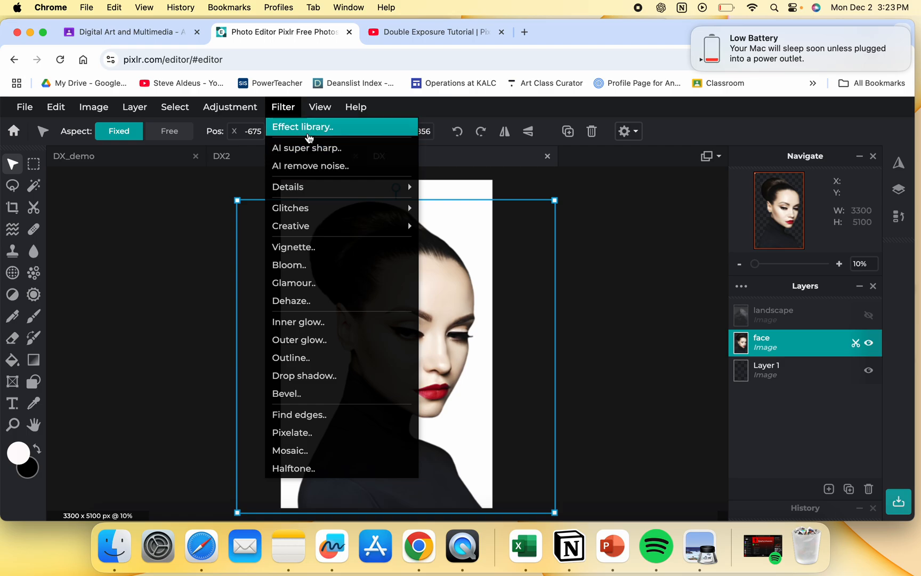
left_click(306, 130)
left_click(640, 302)
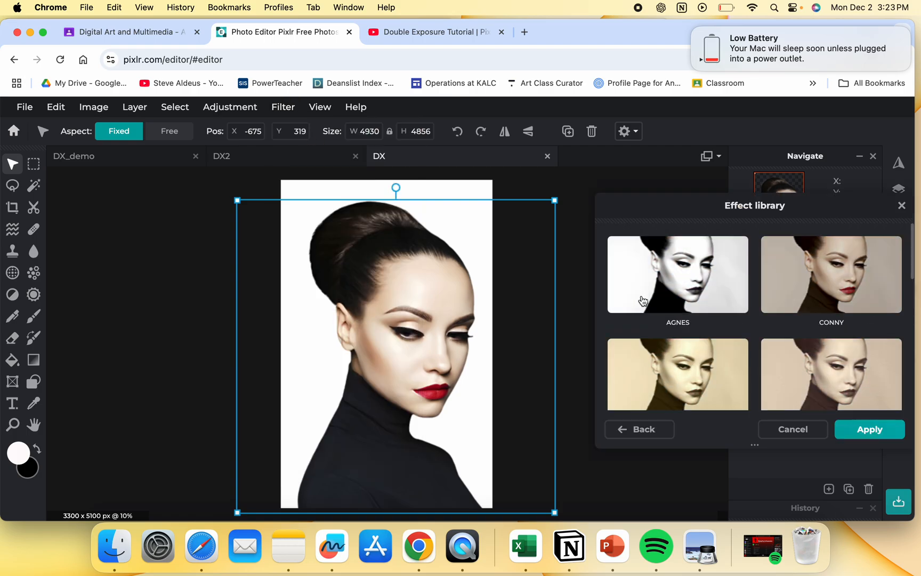
scroll(787, 381, "down", 3)
scroll(814, 392, "down", 3)
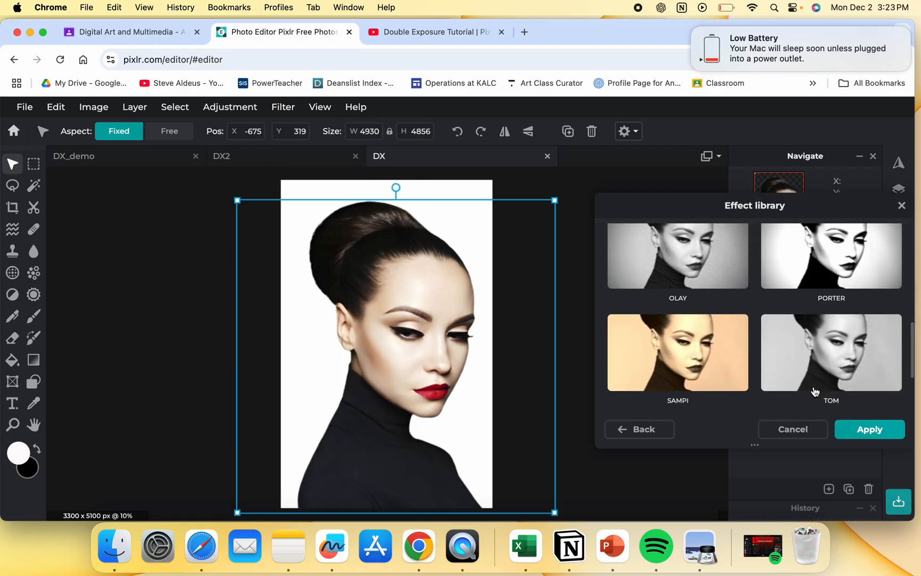
left_click(817, 363)
left_click(862, 434)
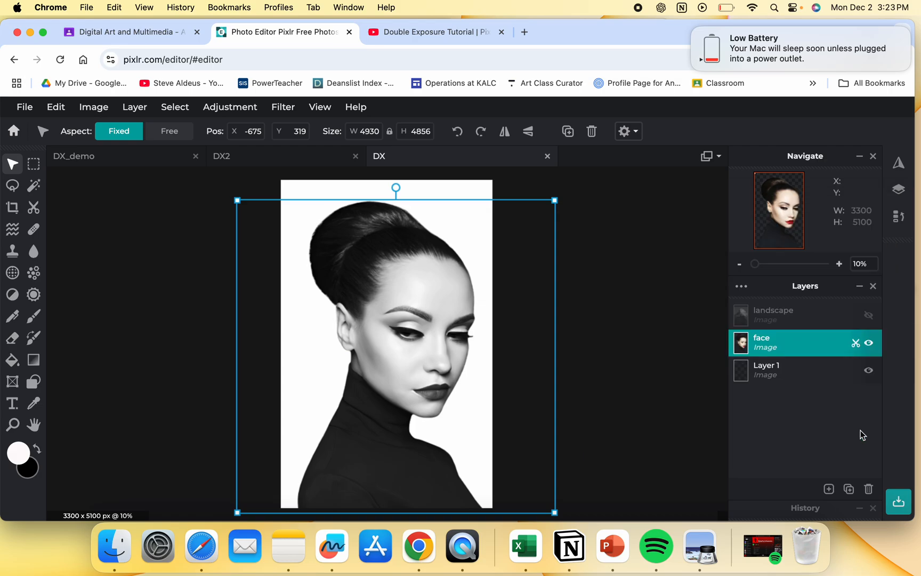
Make the landscape layer visible again and place a duplicate of the face layer above it
left_click(869, 344)
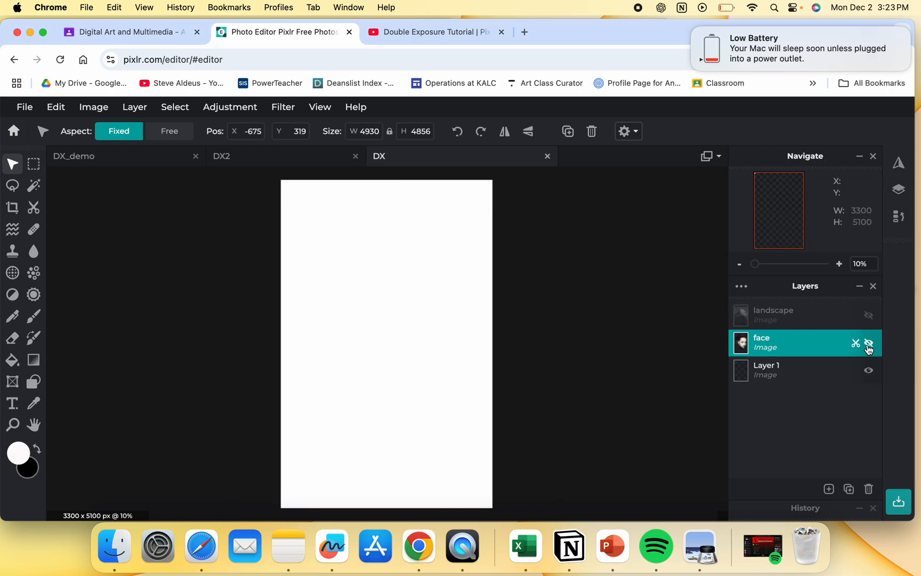
left_click(869, 344)
left_click(869, 316)
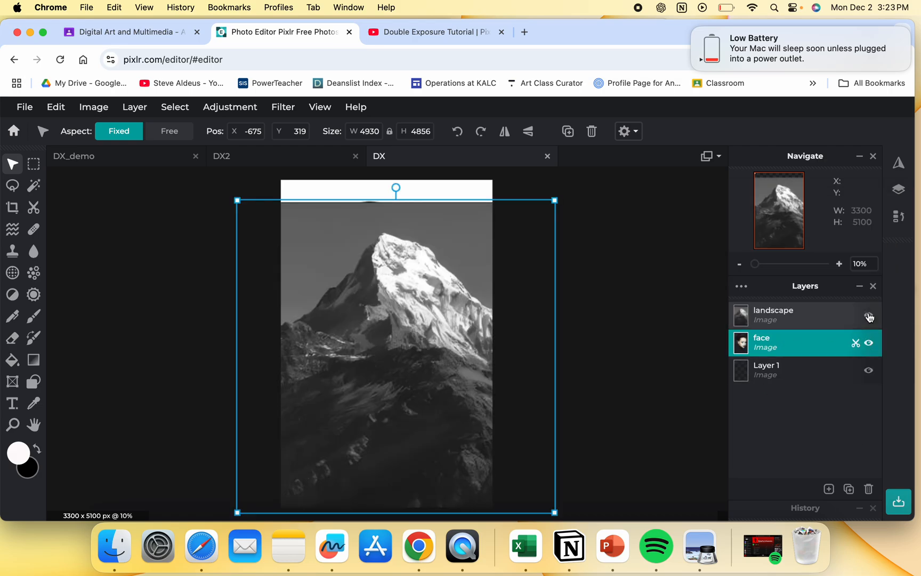
double_click(774, 344)
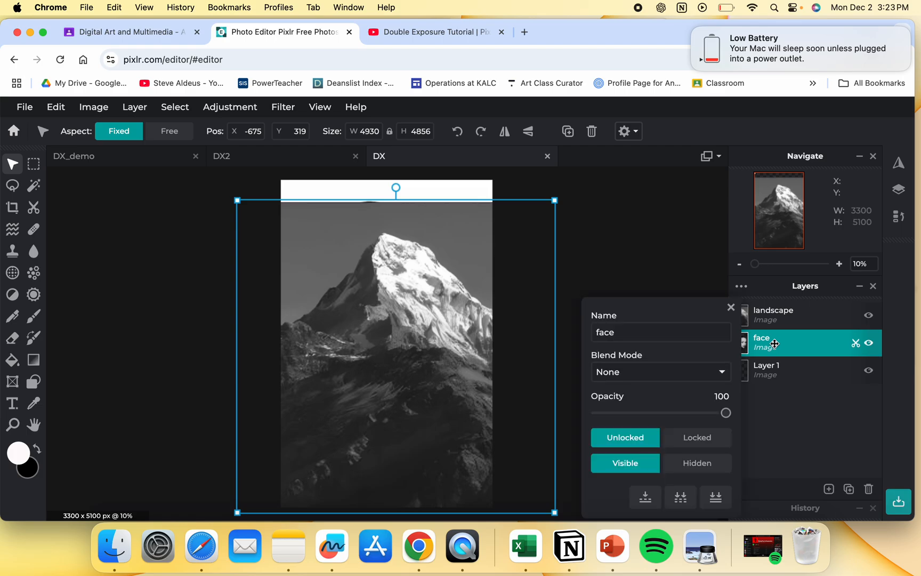
left_click(849, 489)
left_click_drag(776, 344, 774, 320)
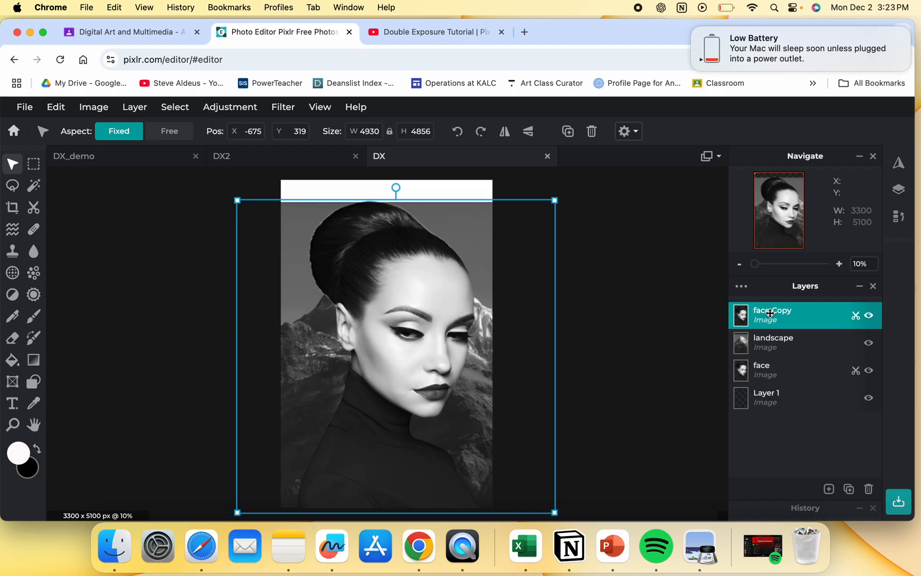
Set the blend mode of the face copy above the landscape layer to Mask
left_click(742, 287)
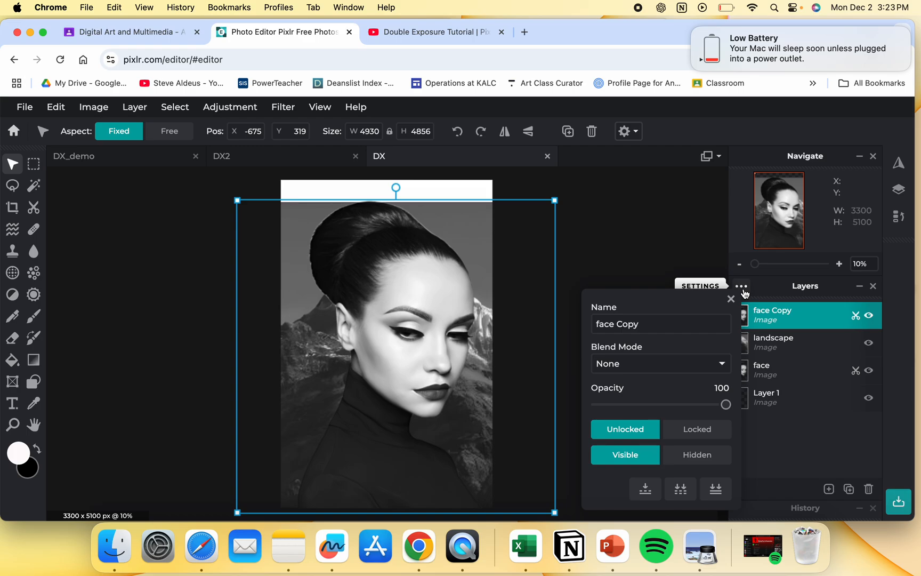
left_click(684, 368)
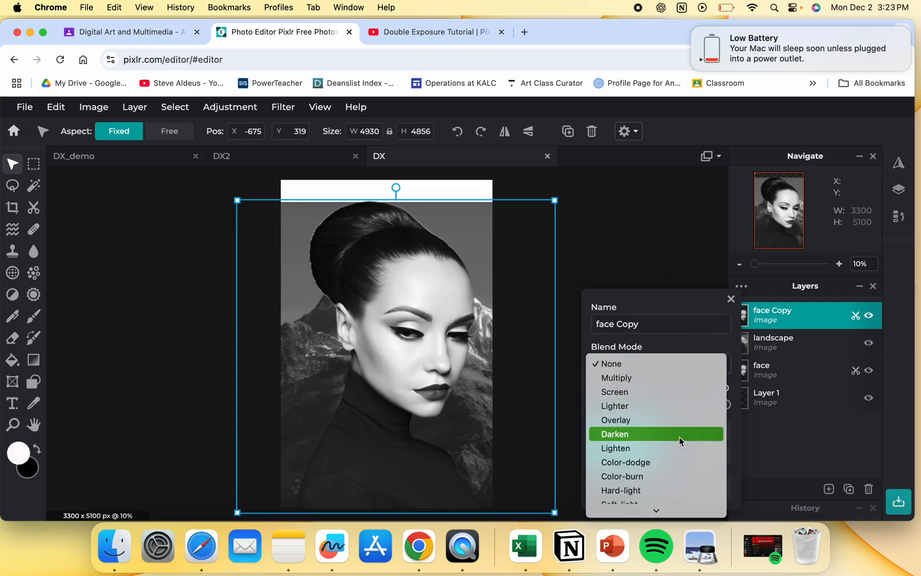
scroll(680, 436, "down", 5)
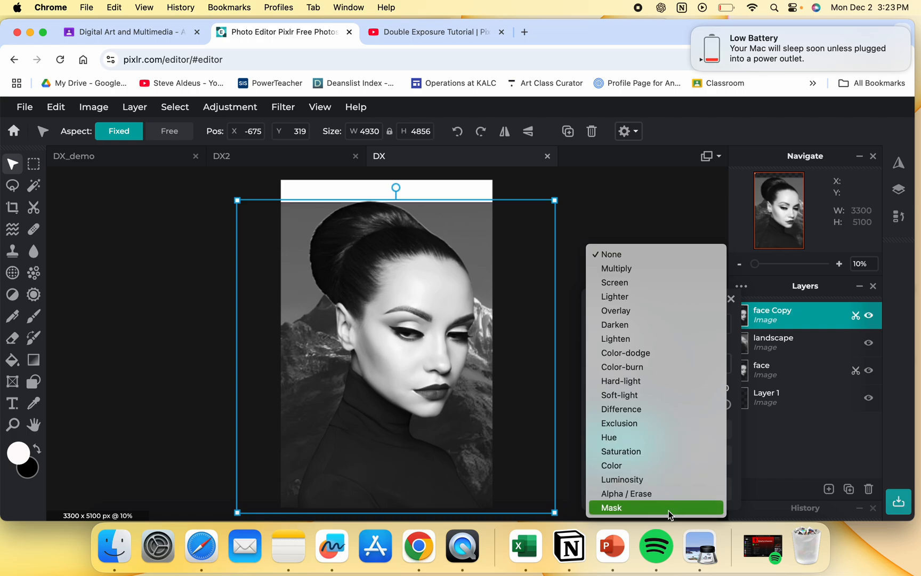
left_click(669, 511)
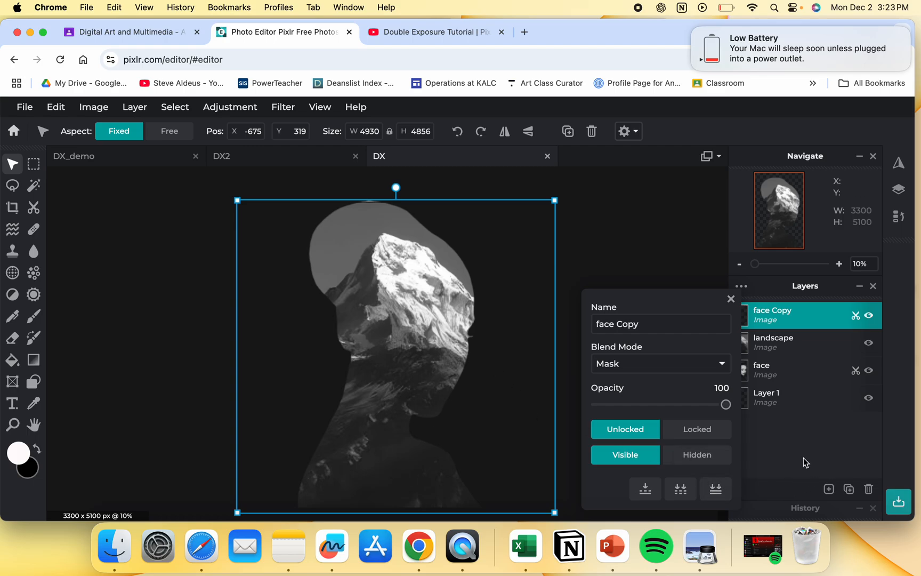
left_click(731, 299)
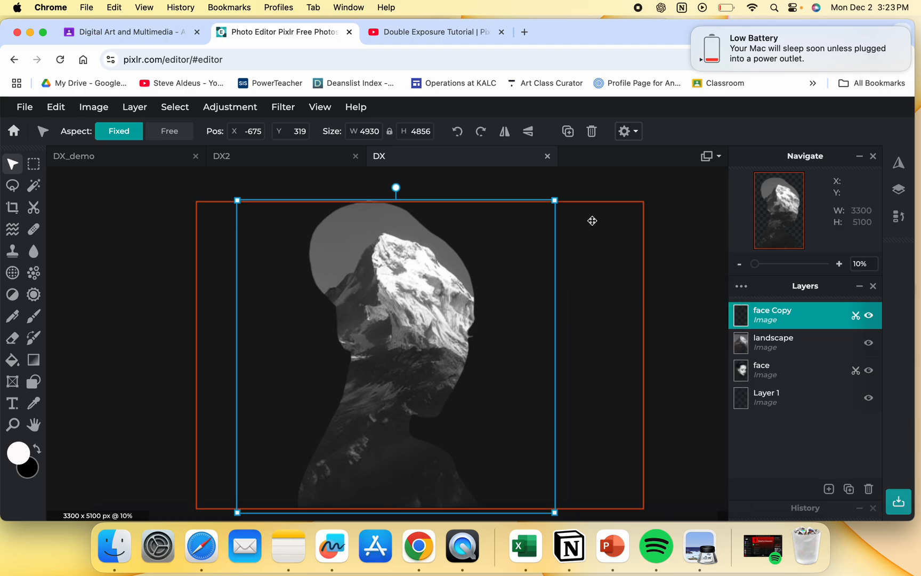
Try scaling the masked face copy down to about 4871 by 4798 px and undo the resize
mouse_move(556, 199)
left_mouse_down()
mouse_move(562, 194)
mouse_move(553, 205)
left_mouse_up()
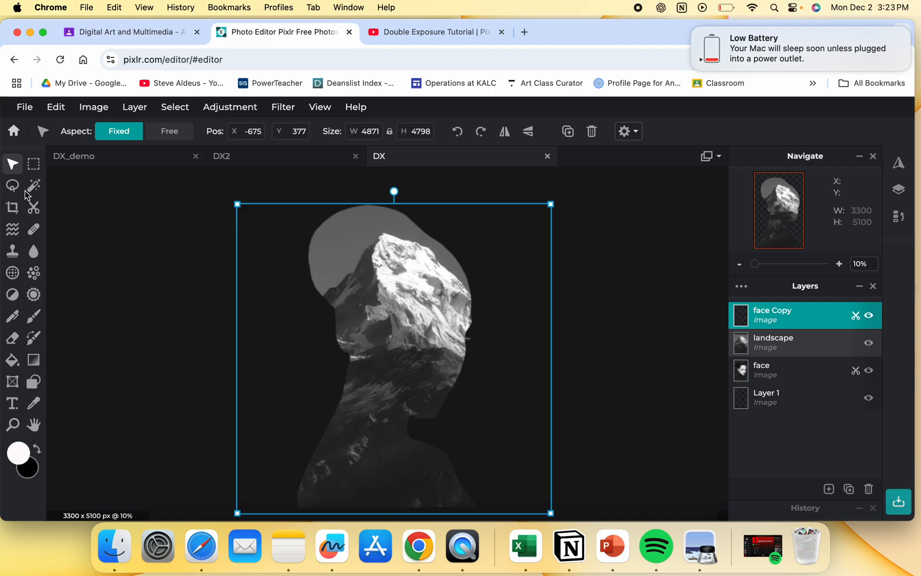
key("super+z")
Merge the masked face copy down into the landscape layer
left_click(33, 165)
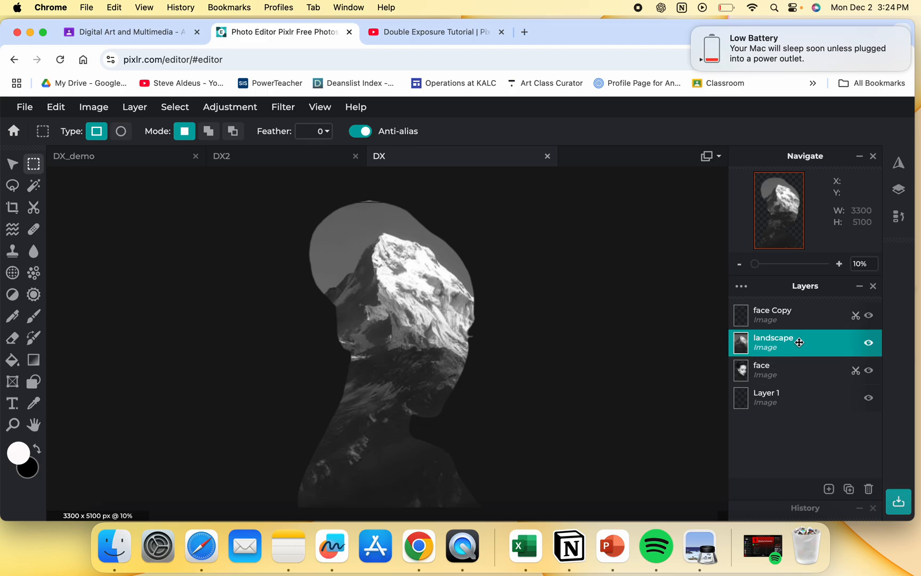
left_click(777, 316)
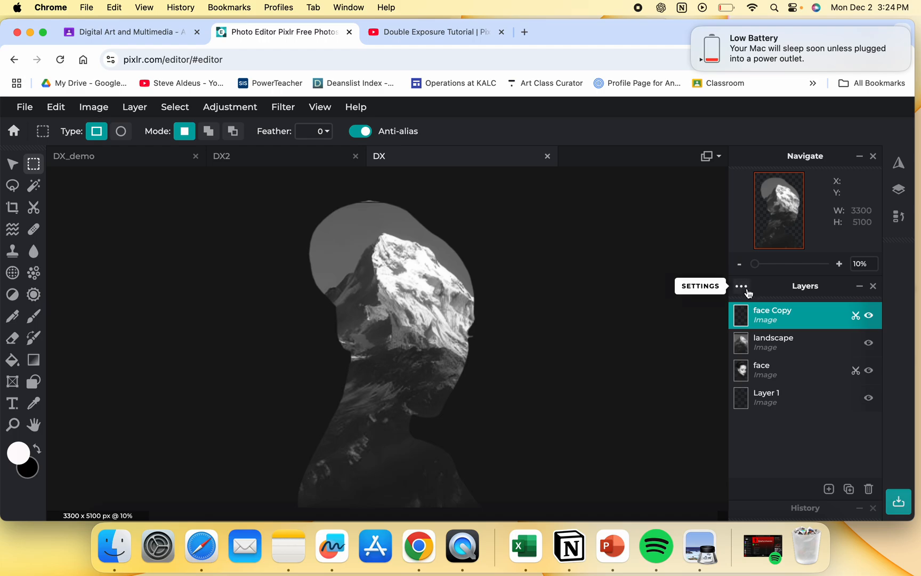
left_click(741, 286)
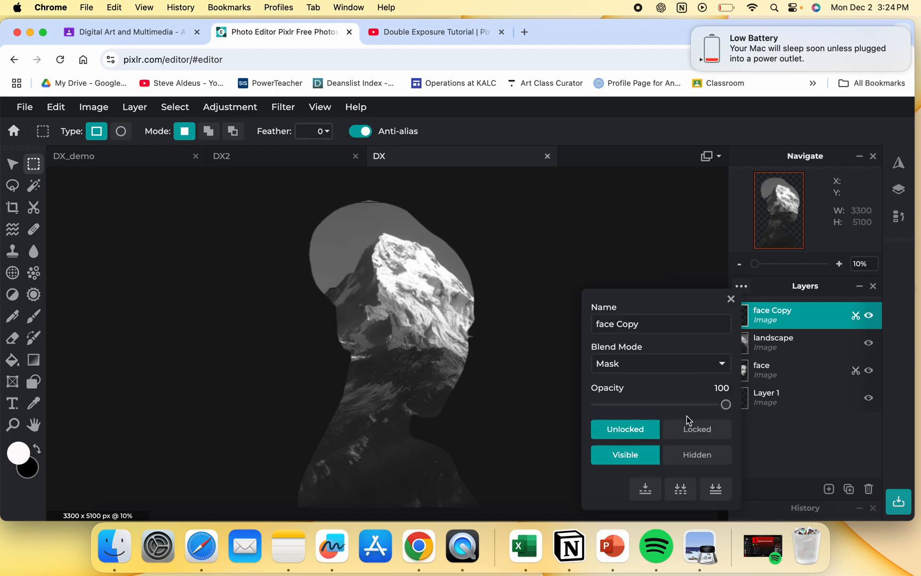
left_click(646, 490)
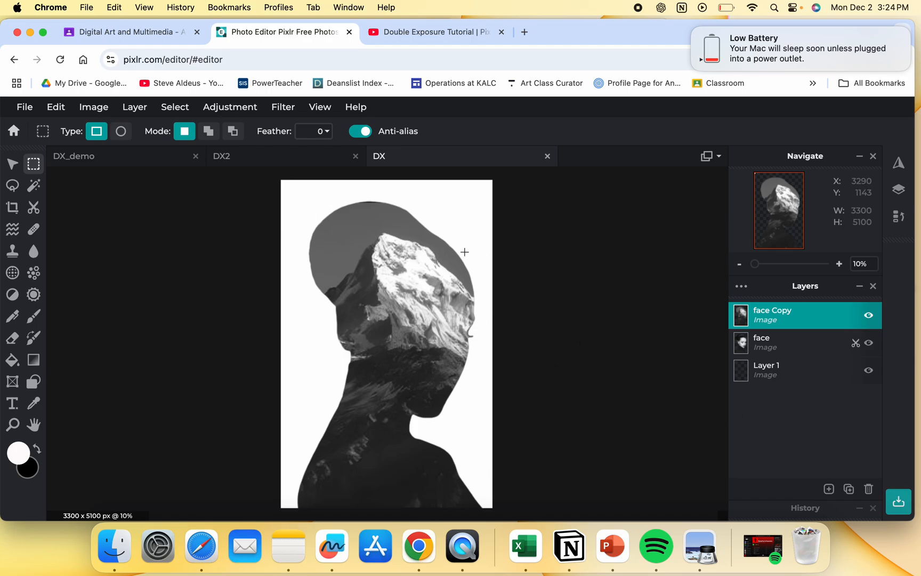
Rename the merged mountain silhouette layer as inside
left_click(782, 343)
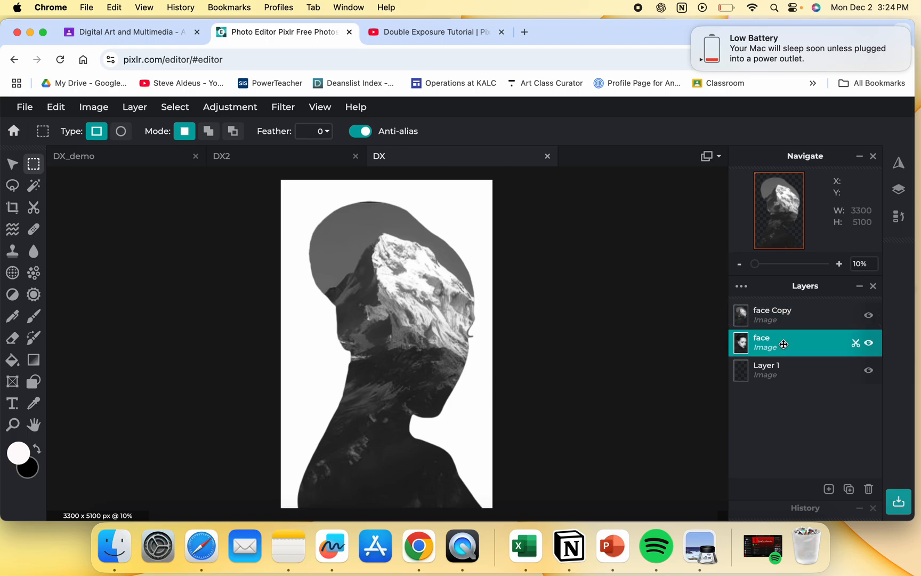
double_click(790, 320)
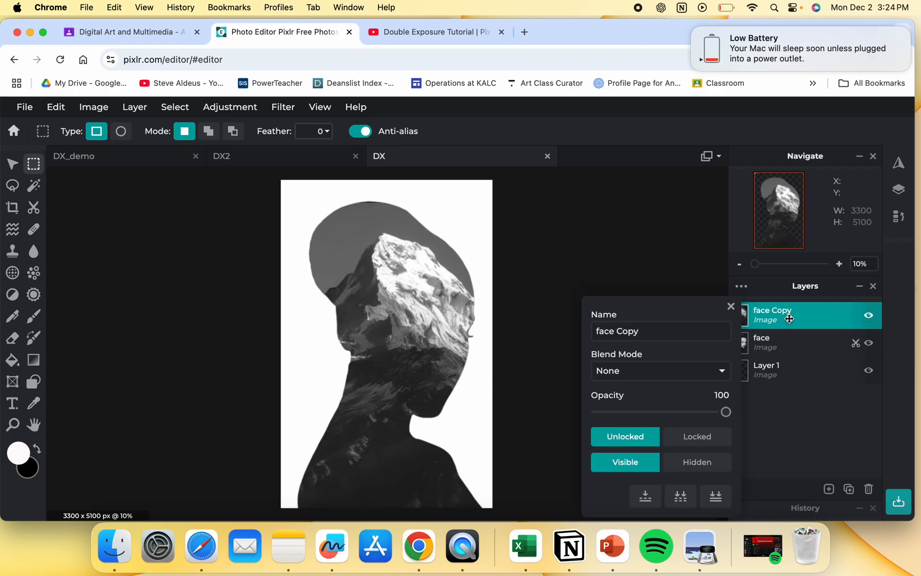
left_click(675, 337)
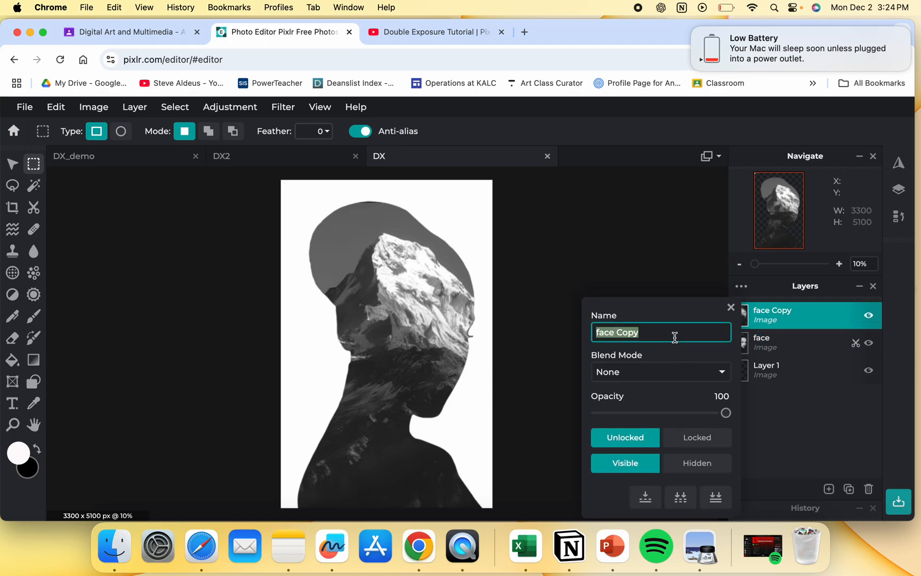
key("BackSpace")
type("inside")
key("Return")
left_click(730, 307)
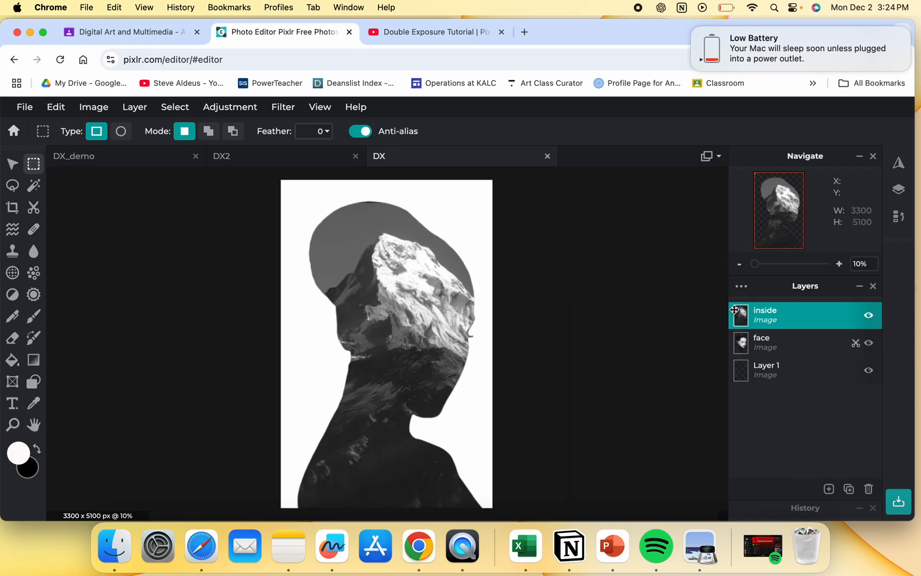
Duplicate the face layer and move the copy above the inside layer
left_click(772, 344)
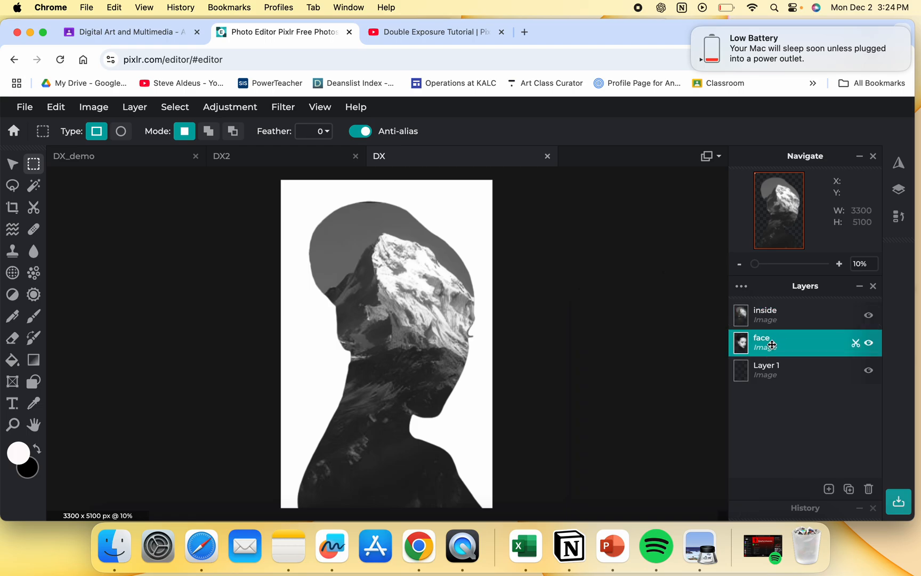
left_click(848, 499)
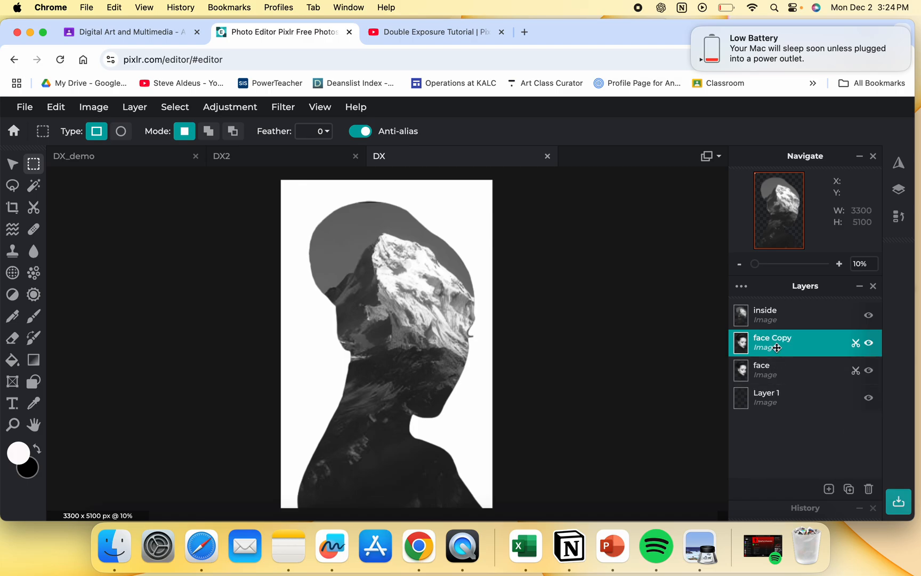
left_click_drag(777, 348, 768, 320)
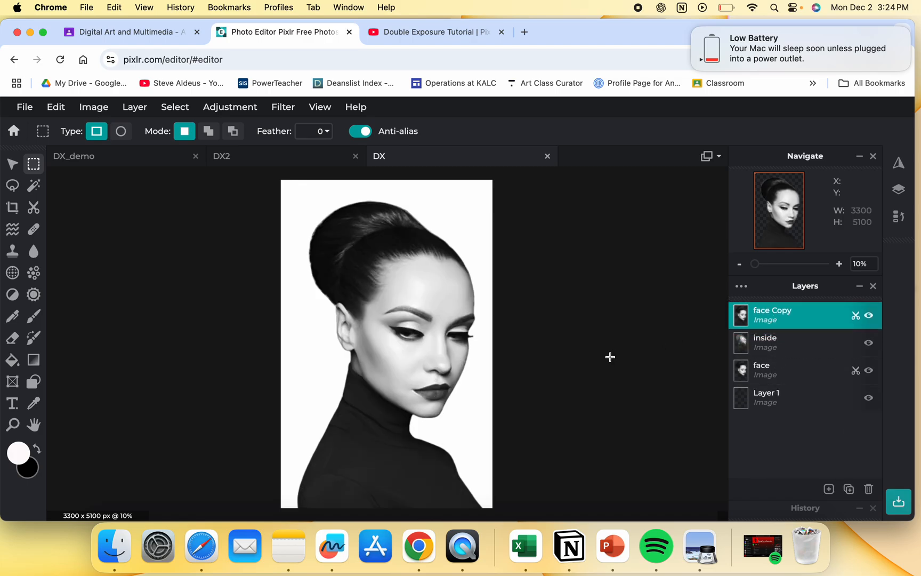
Set the blend mode of the face copy above the inside layer to Lighten
left_click(742, 288)
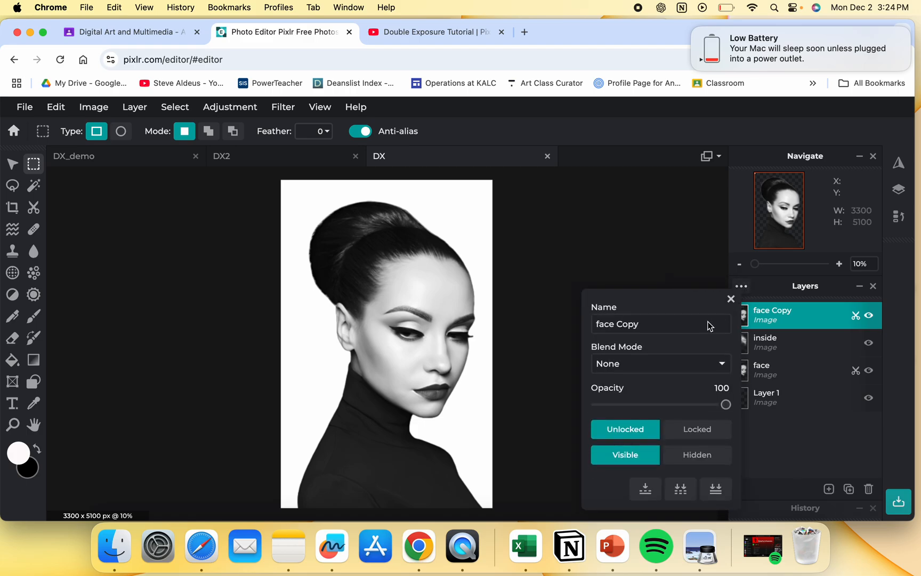
left_click(683, 364)
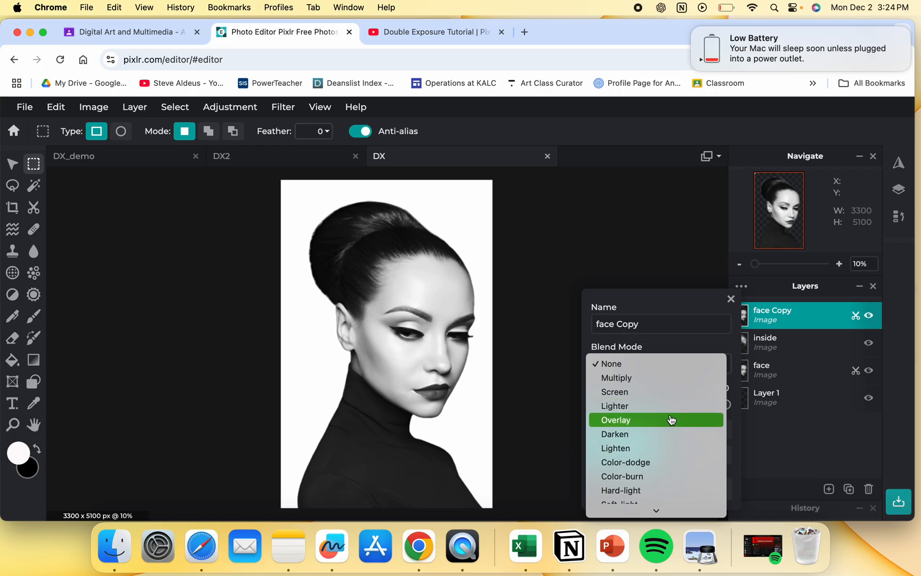
left_click(674, 449)
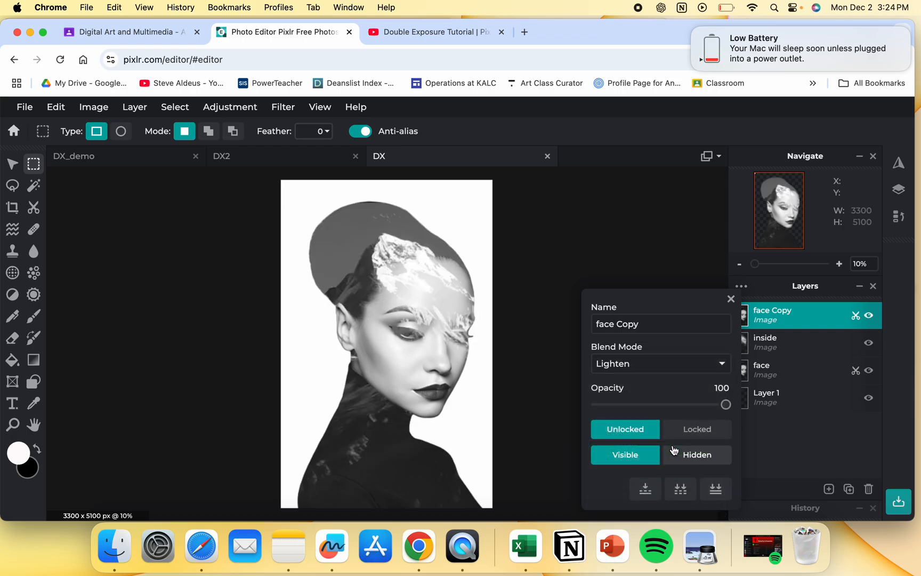